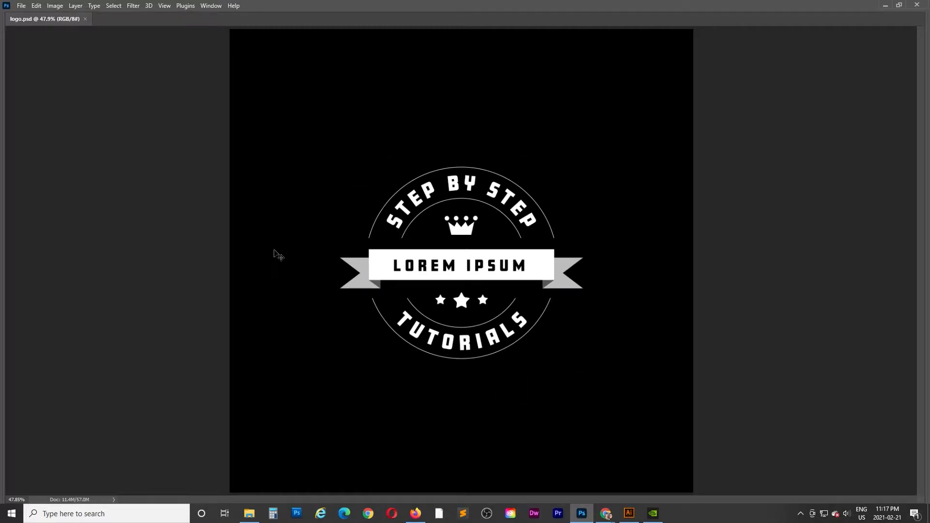
# Create a new 2000 x 2000 px document at 300 pixels/inch in CMYK Color with a white background and switch to it.
pyautogui.press('Tab')
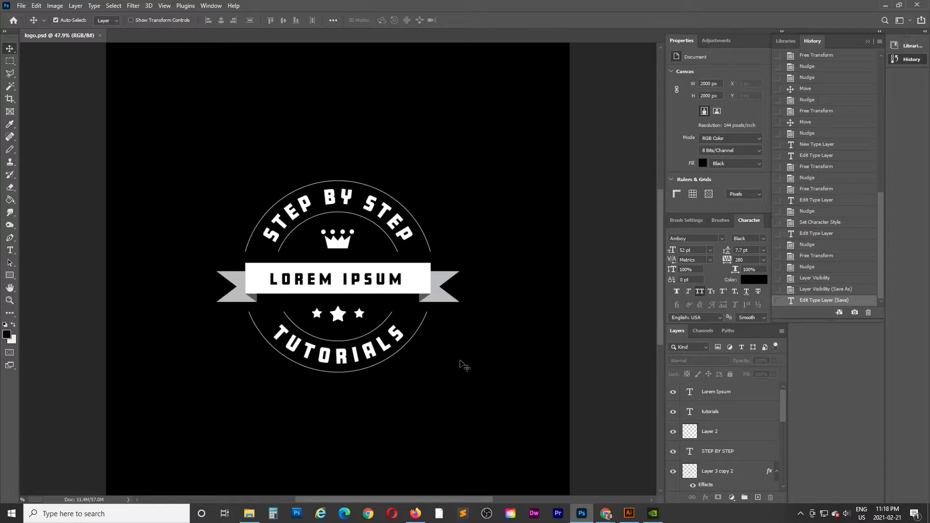
pyautogui.hotkey('ctrl', 'n')
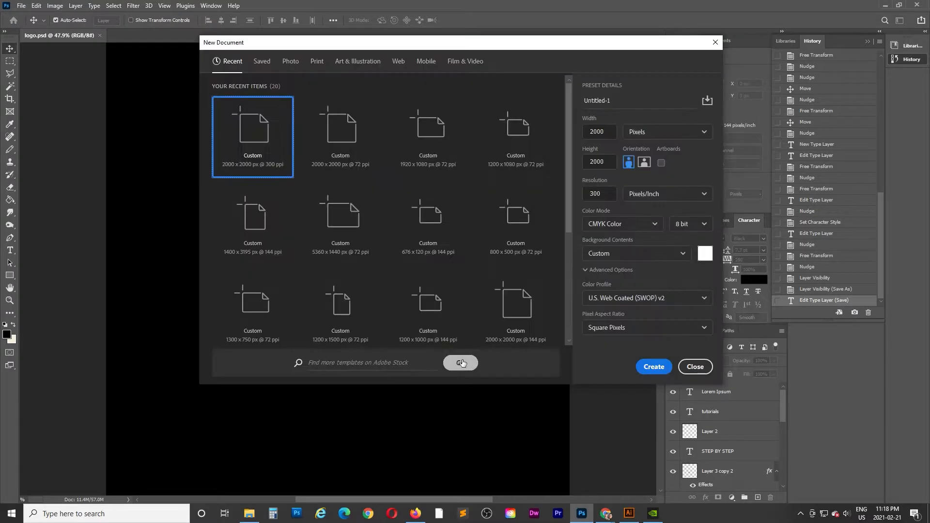
pyautogui.doubleClick(603, 133)
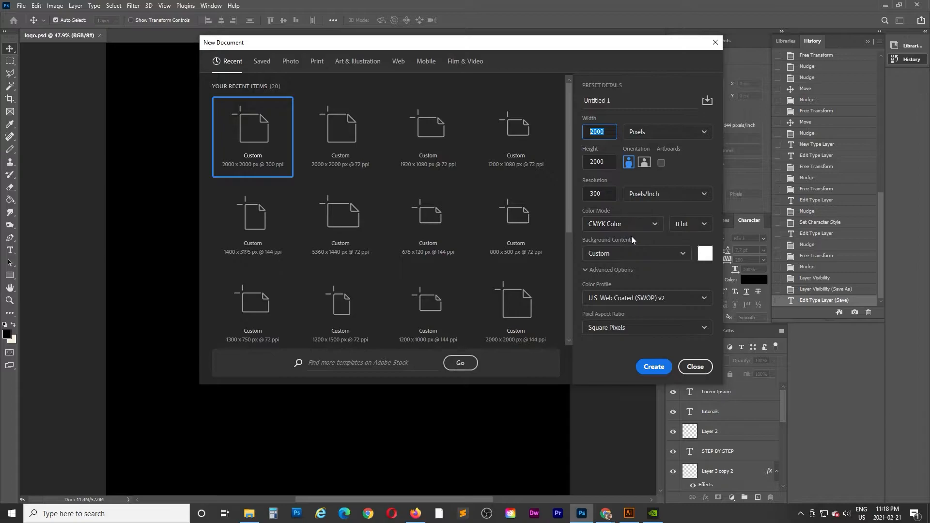
pyautogui.click(610, 264)
pyautogui.click(651, 223)
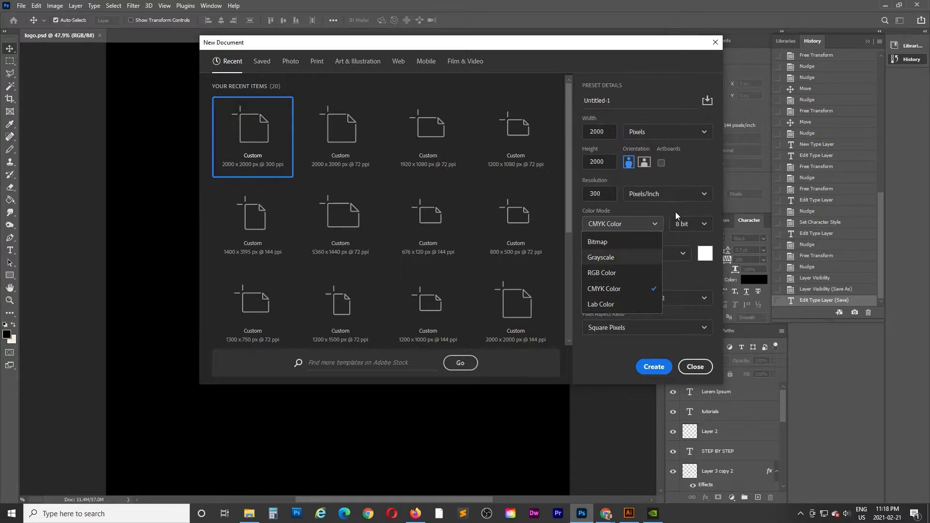
pyautogui.click(627, 227)
pyautogui.click(659, 369)
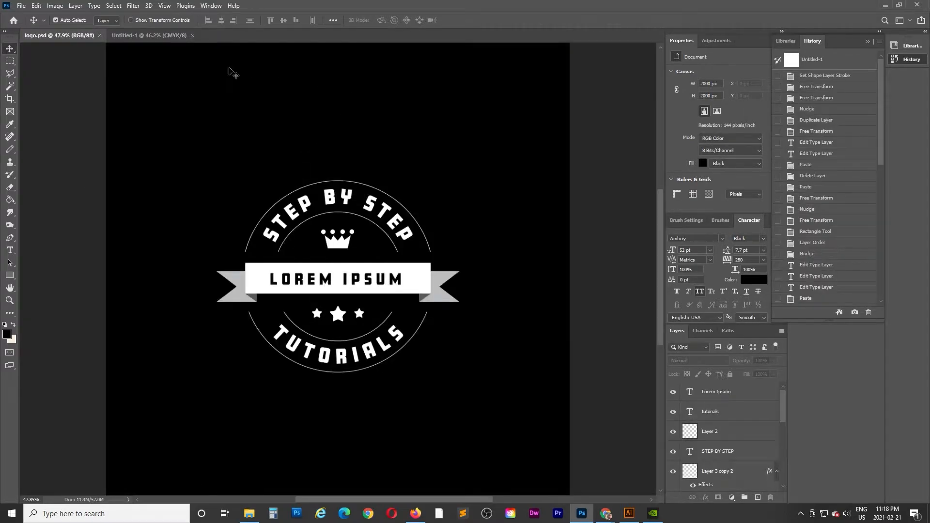
pyautogui.click(160, 37)
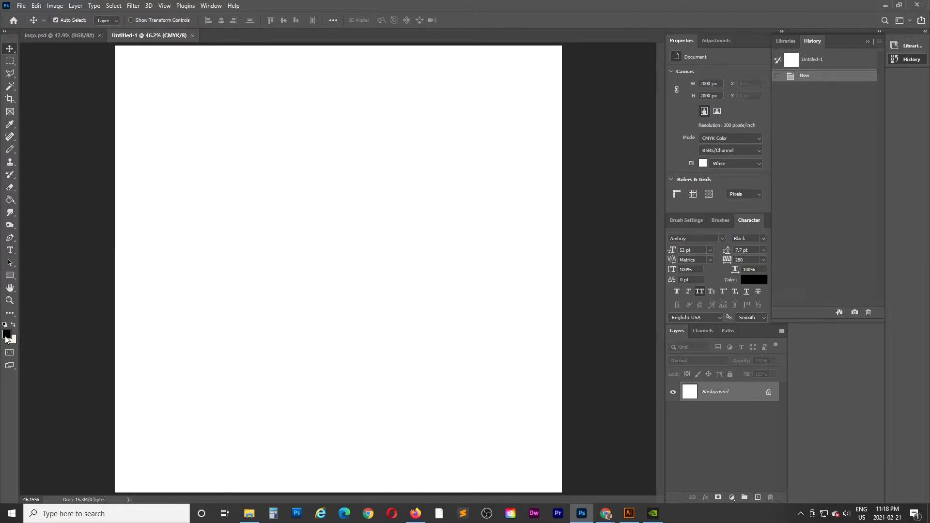
# Fill the white background with black using the Paint Bucket and show the rulers.
pyautogui.click(10, 201)
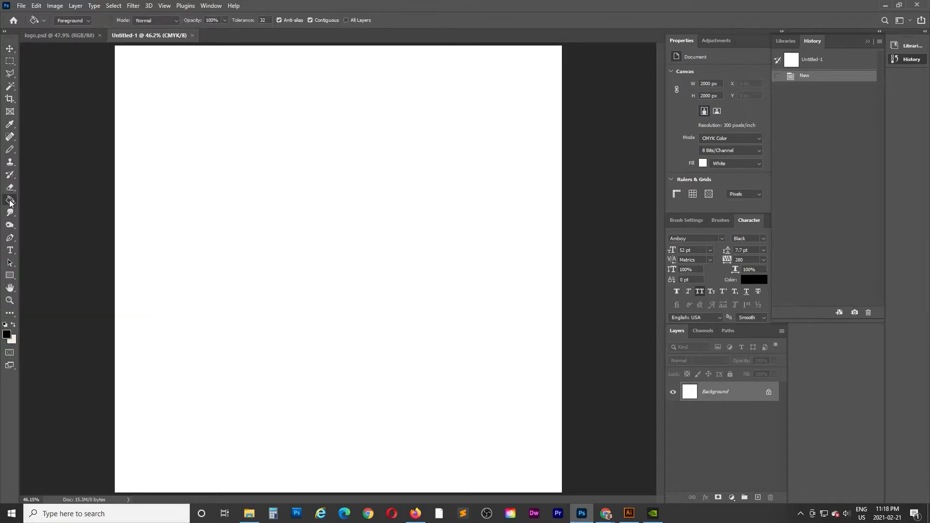
pyautogui.click(281, 194)
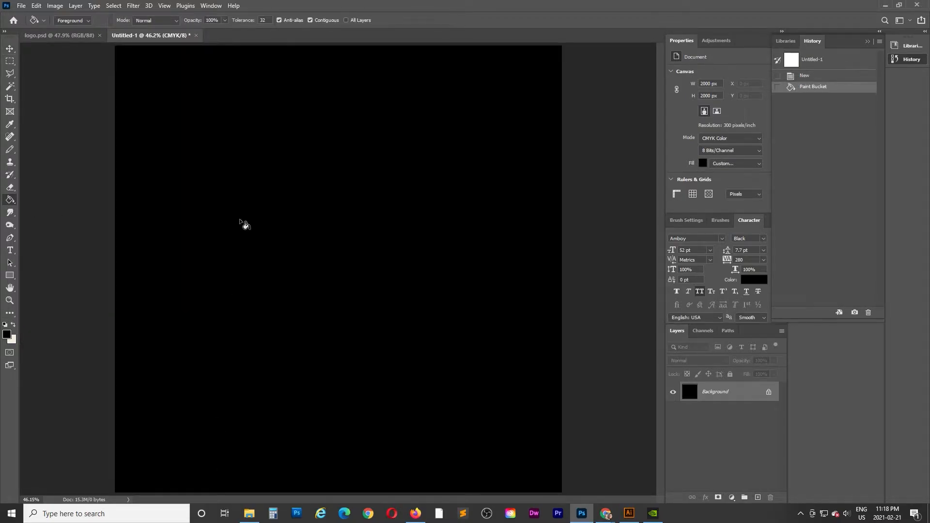
pyautogui.click(9, 49)
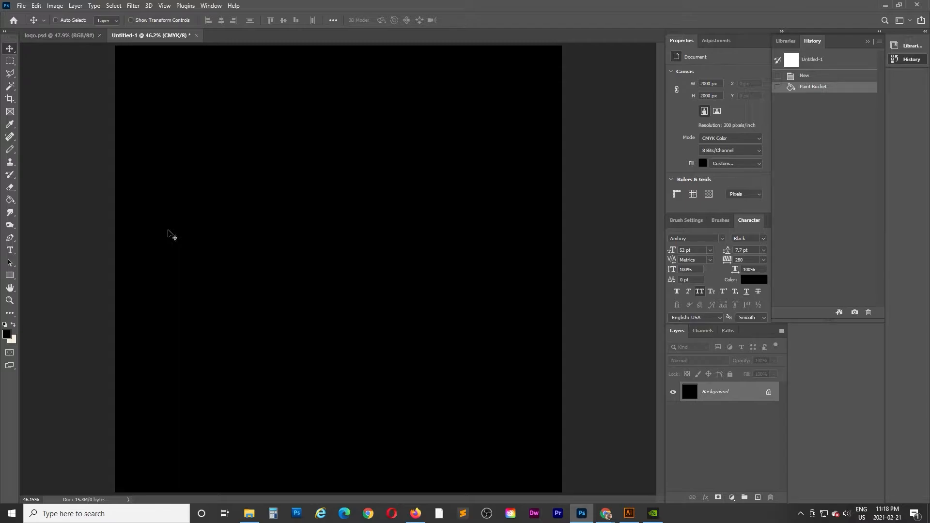
pyautogui.hotkey('ctrl', 'r')
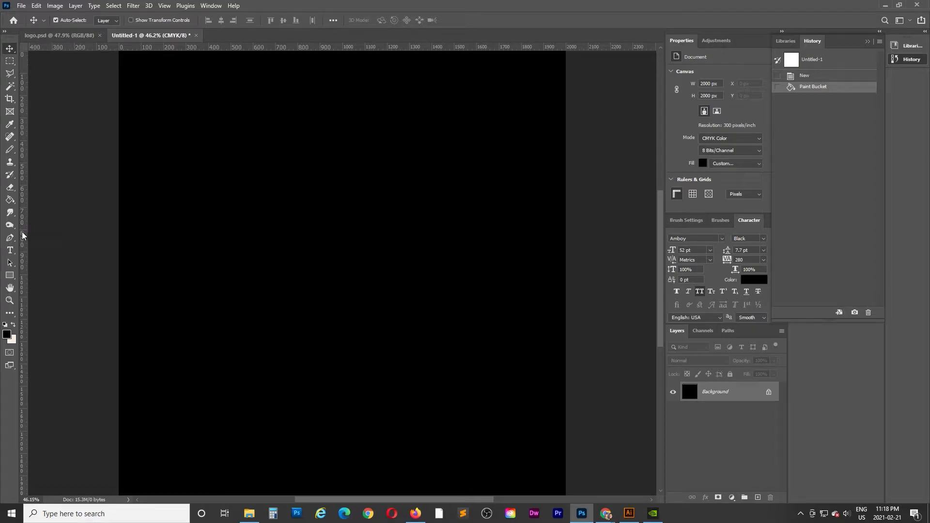
pyautogui.moveTo(22, 236); pyautogui.dragTo(349, 257)
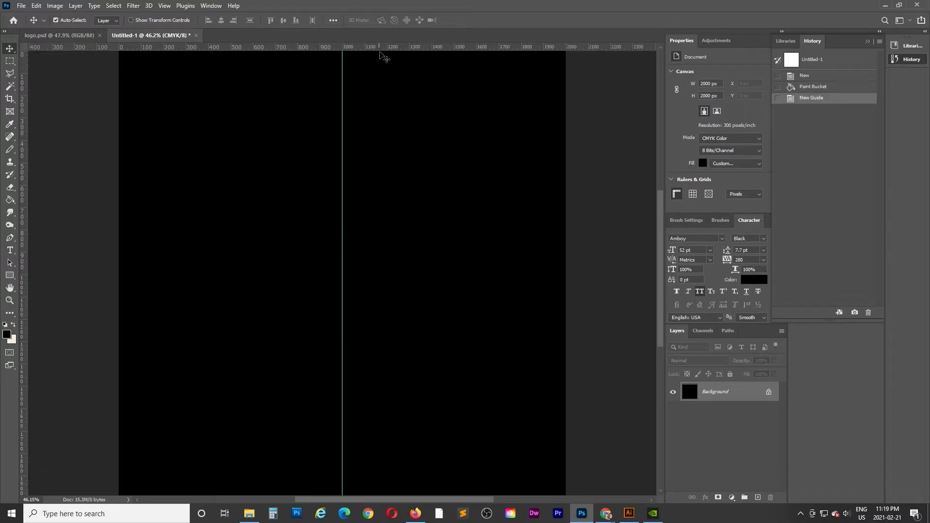
pyautogui.moveTo(380, 48); pyautogui.dragTo(417, 48)
pyautogui.moveTo(343, 101); pyautogui.dragTo(24, 178)
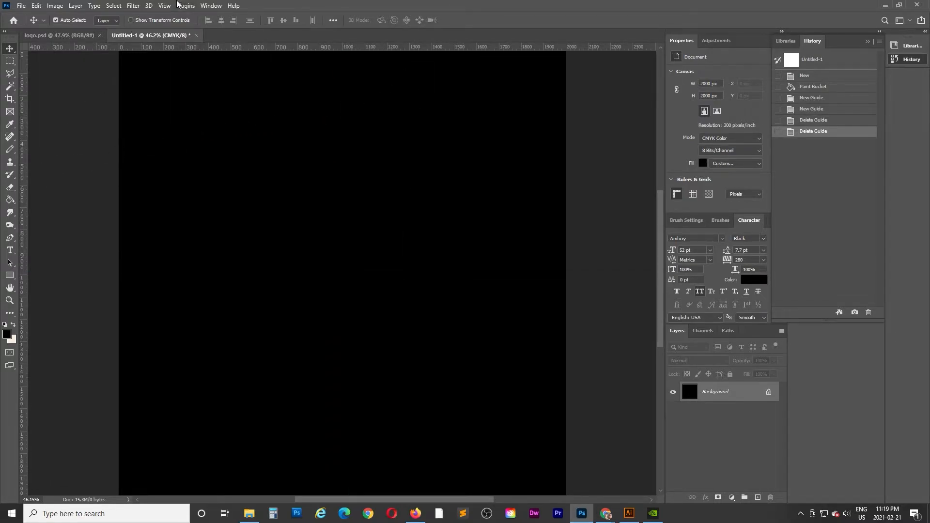
# Add a vertical guide at 50%, through the centre of the canvas.
pyautogui.click(164, 6)
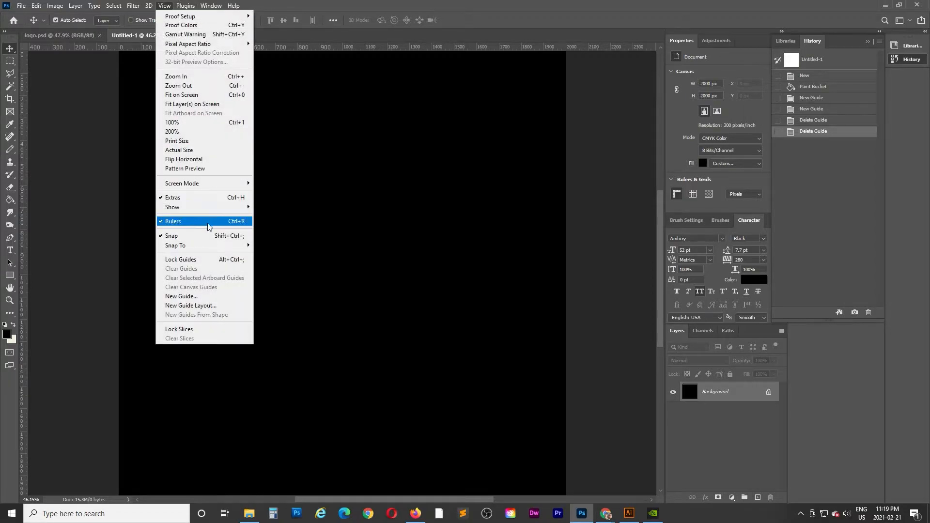
pyautogui.click(194, 296)
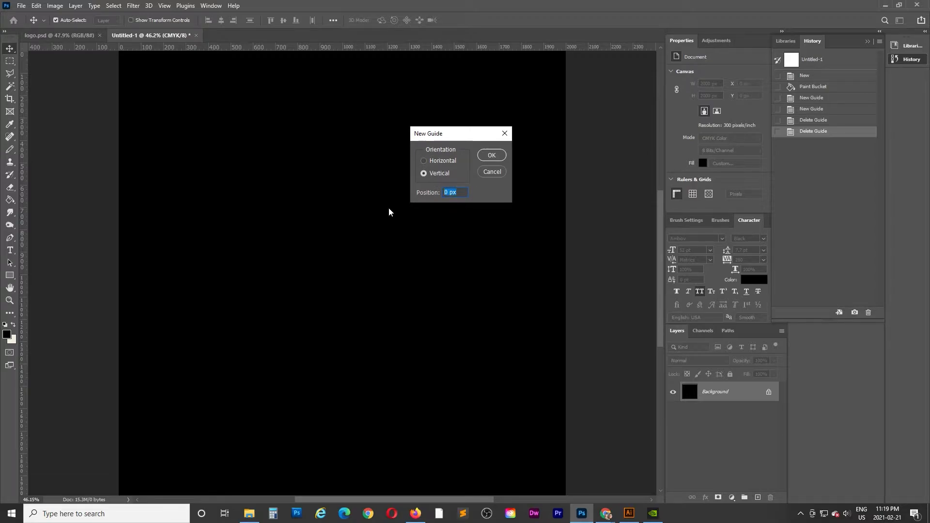
pyautogui.write('50')
pyautogui.click(491, 156)
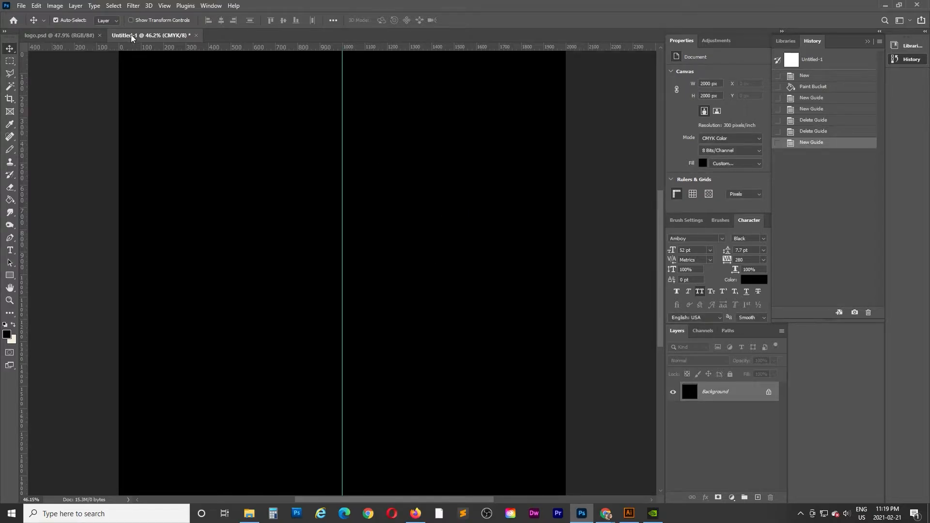
# Add a horizontal guide at 50%, crossing the vertical guide at the centre of the canvas.
pyautogui.click(164, 5)
pyautogui.click(180, 297)
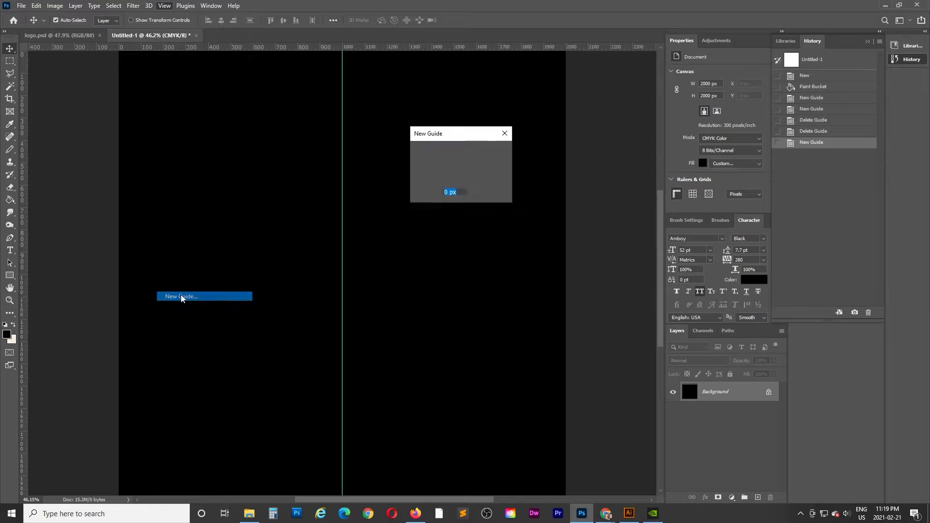
pyautogui.click(436, 160)
pyautogui.doubleClick(450, 192)
pyautogui.write('5')
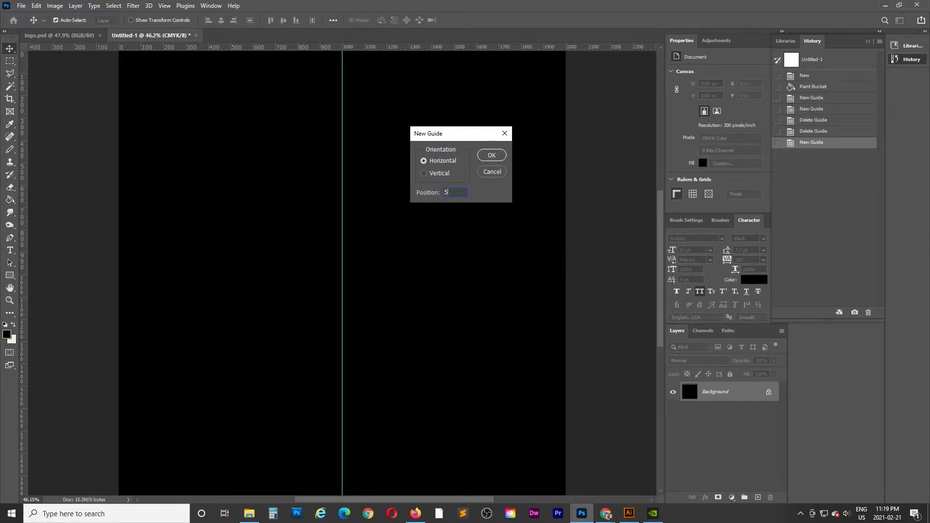
pyautogui.write('0')
pyautogui.click(489, 156)
# Draw a circle about 652 px in diameter with the Ellipse Tool, centred on the intersection of the guides.
pyautogui.click(10, 275)
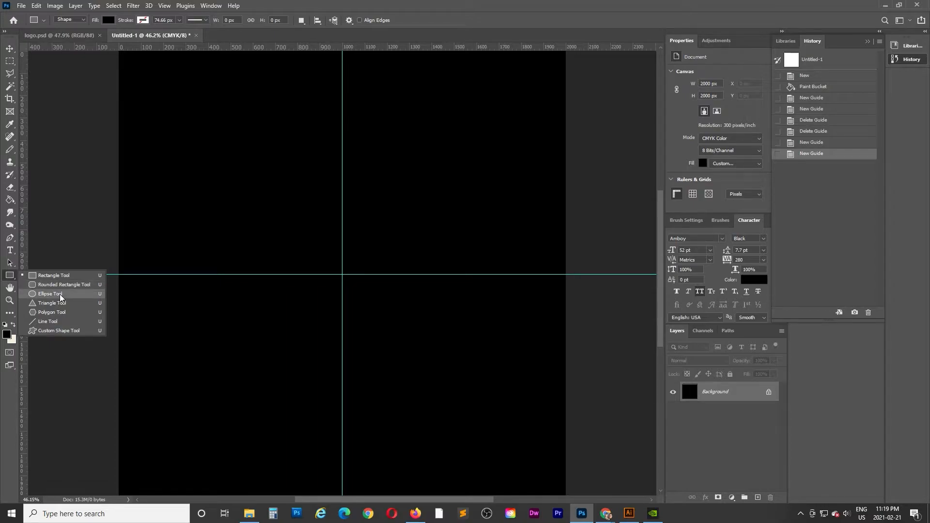
pyautogui.click(51, 294)
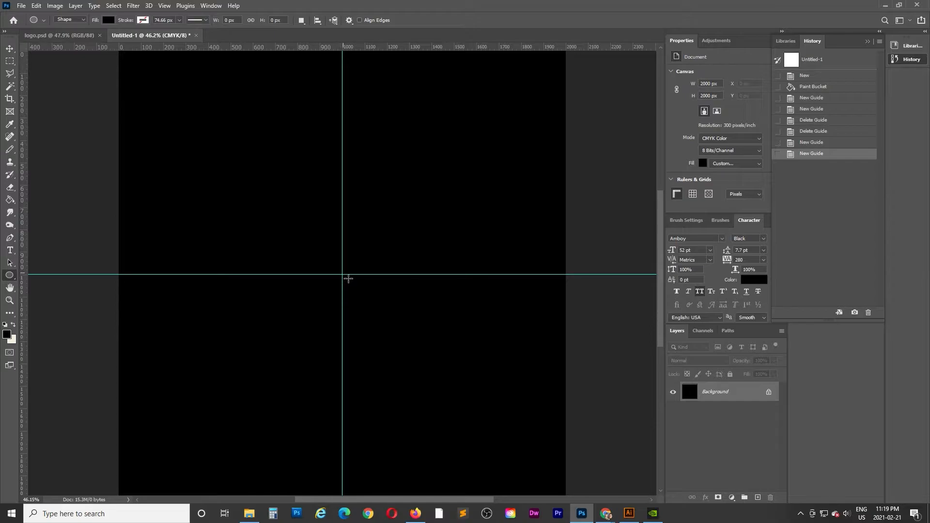
pyautogui.moveTo(346, 278); pyautogui.dragTo(419, 354)
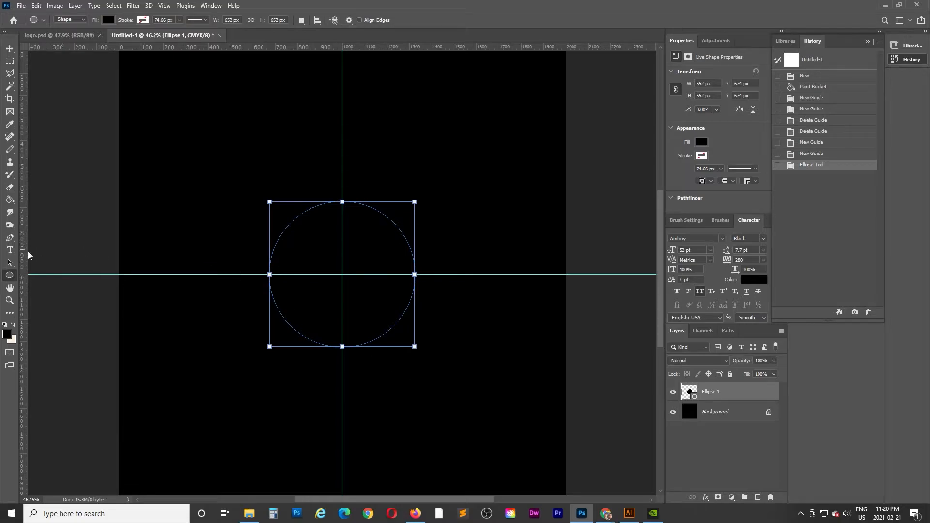
# Add the text "STEP BY STEP" along the circle's path.
pyautogui.click(12, 251)
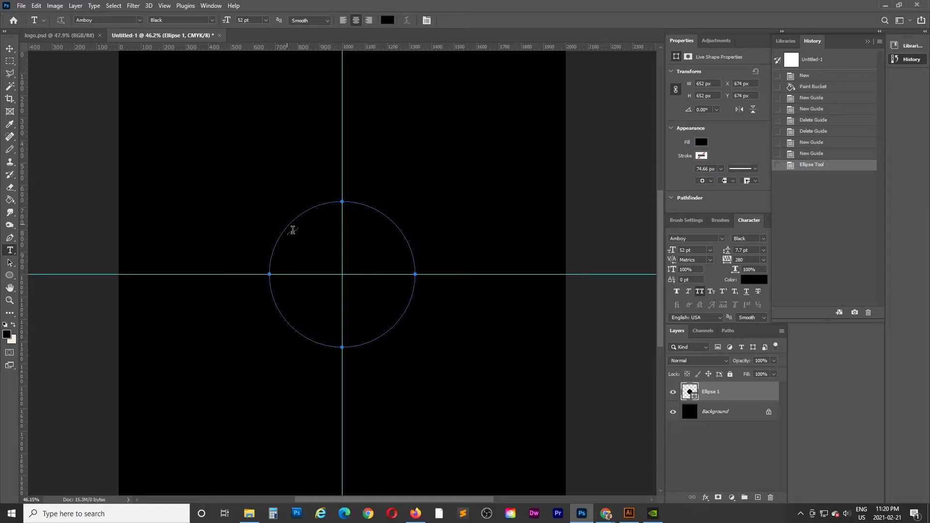
pyautogui.click(292, 230)
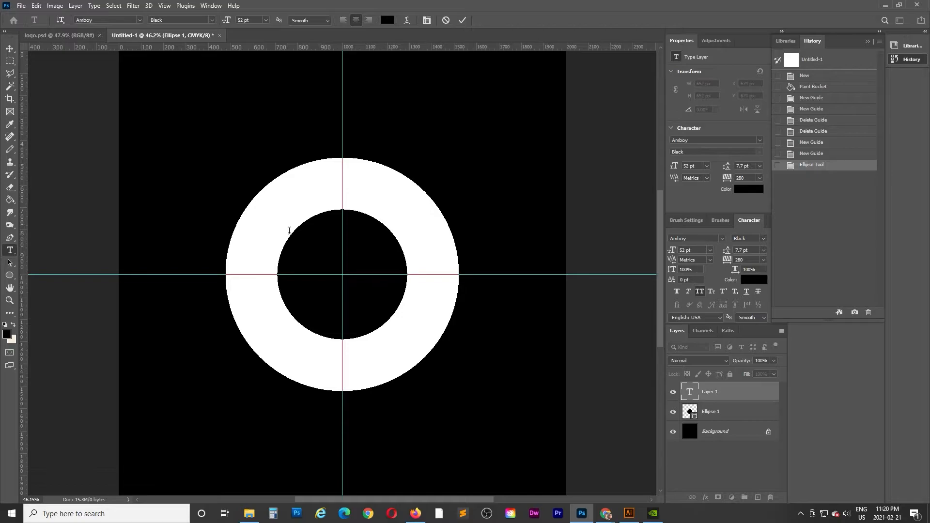
pyautogui.write('creative des')
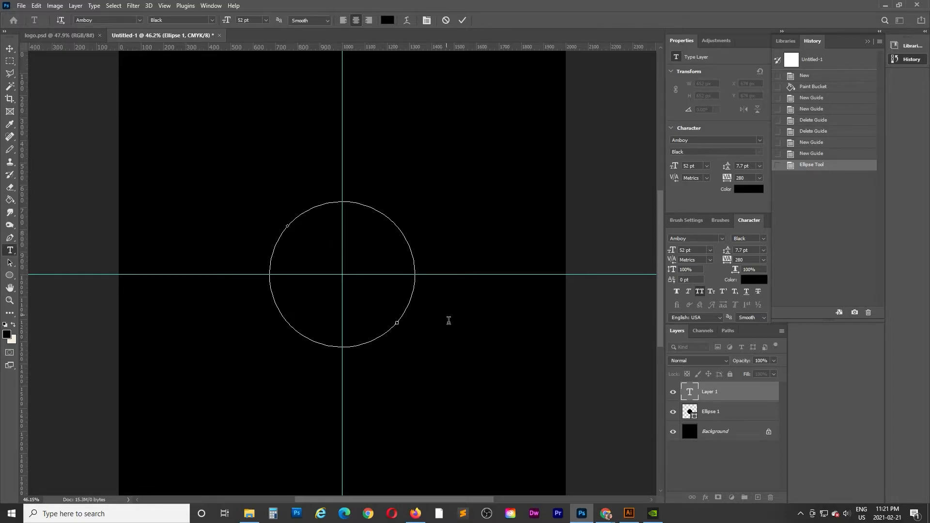
# Set the colour of all the text on the circle to white (ffffff).
pyautogui.hotkey('ctrl', 'a')
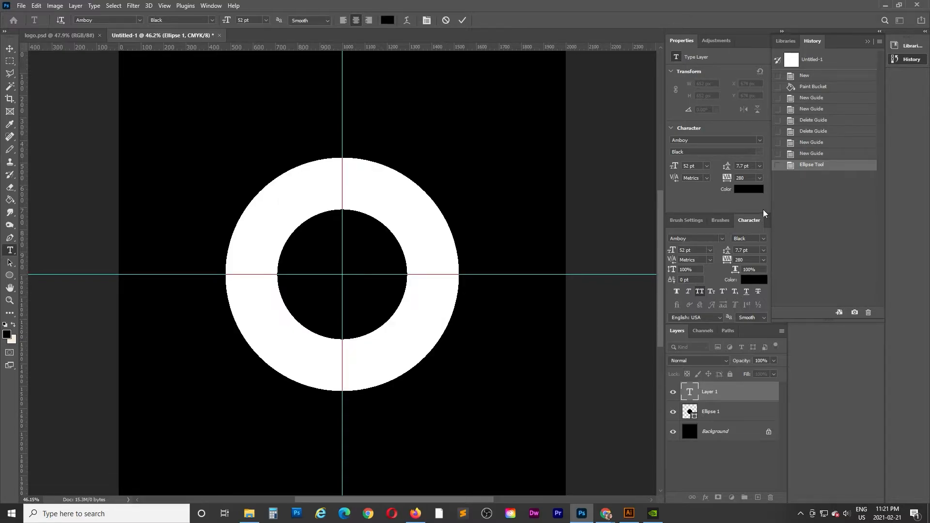
pyautogui.click(753, 189)
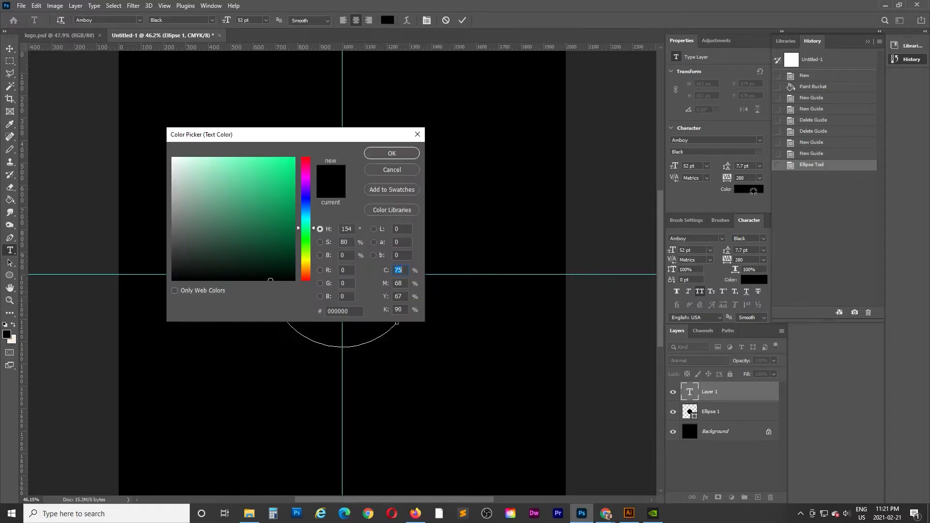
pyautogui.moveTo(204, 190); pyautogui.dragTo(156, 150)
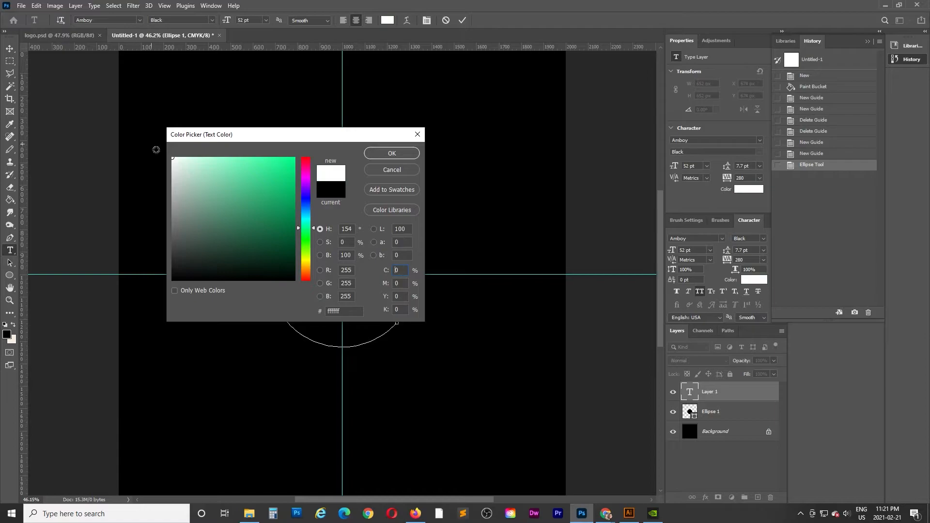
pyautogui.click(392, 153)
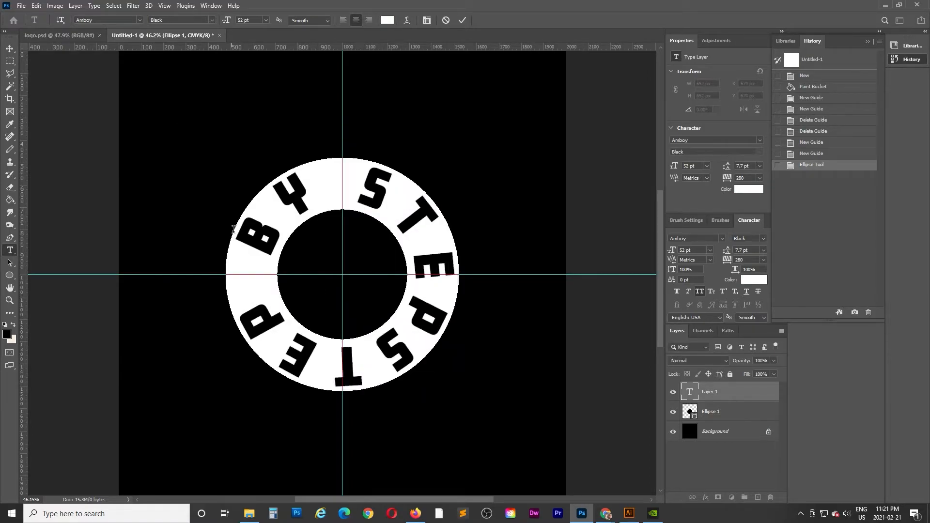
# Reduce the circular text's font size to 35 pt and further down to 30 pt.
pyautogui.click(704, 167)
pyautogui.write('35')
pyautogui.press('Return')
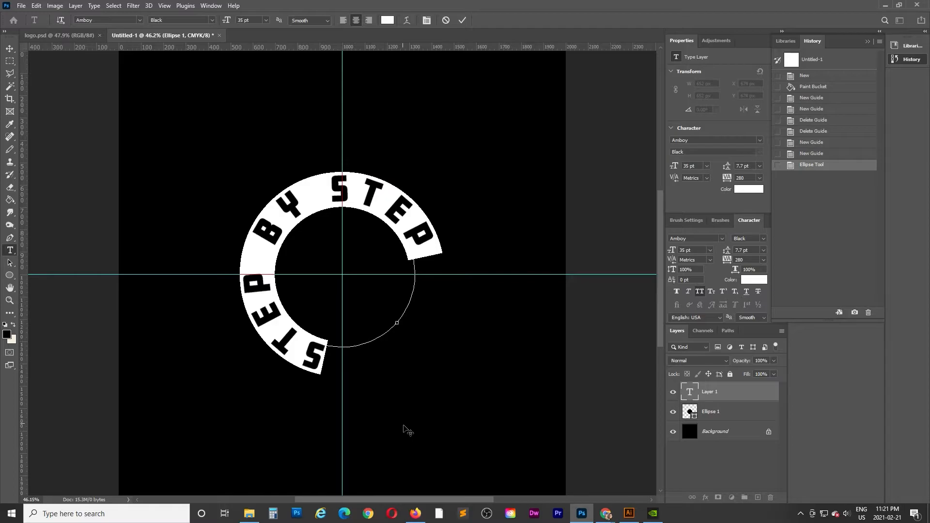
pyautogui.click(701, 168)
pyautogui.write('30')
pyautogui.press('Return')
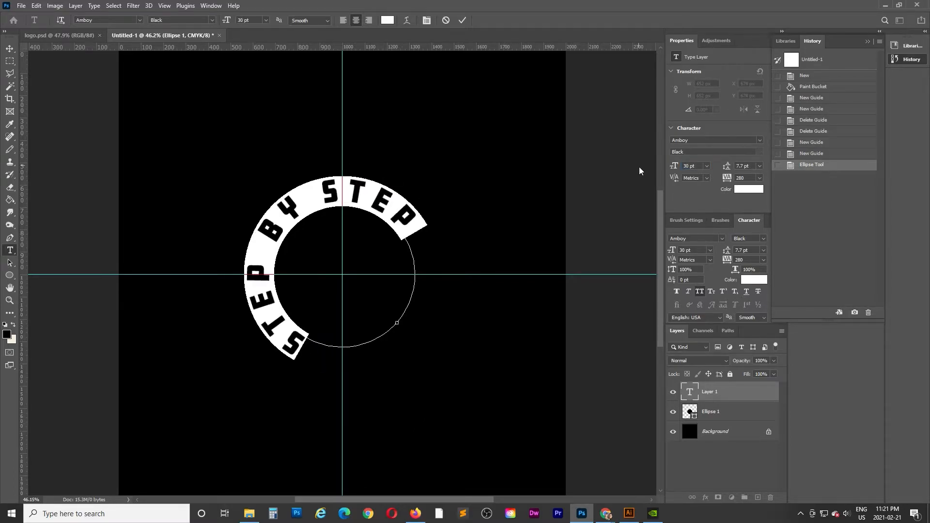
# Slide the "STEP BY STEP" text along the circle with Path Selection so it is centred over the top on the vertical guide.
pyautogui.click(11, 265)
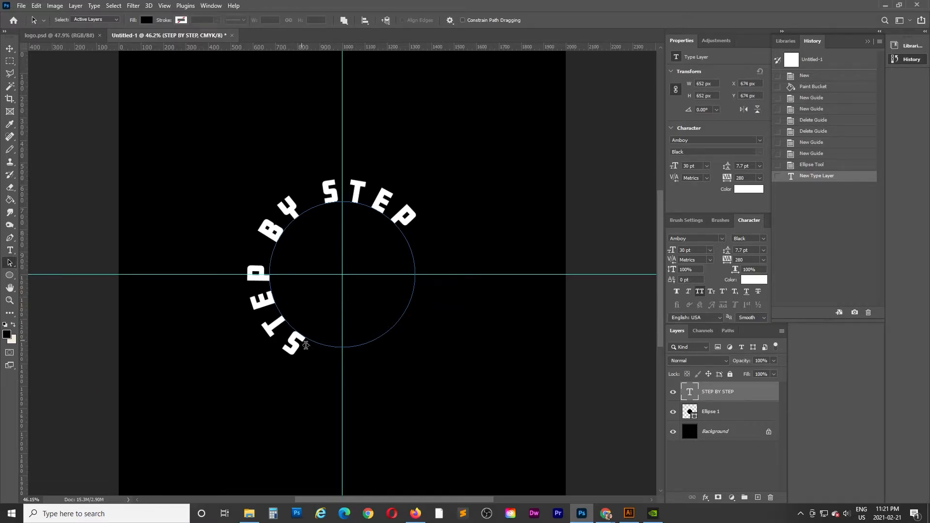
pyautogui.moveTo(307, 348); pyautogui.dragTo(296, 339)
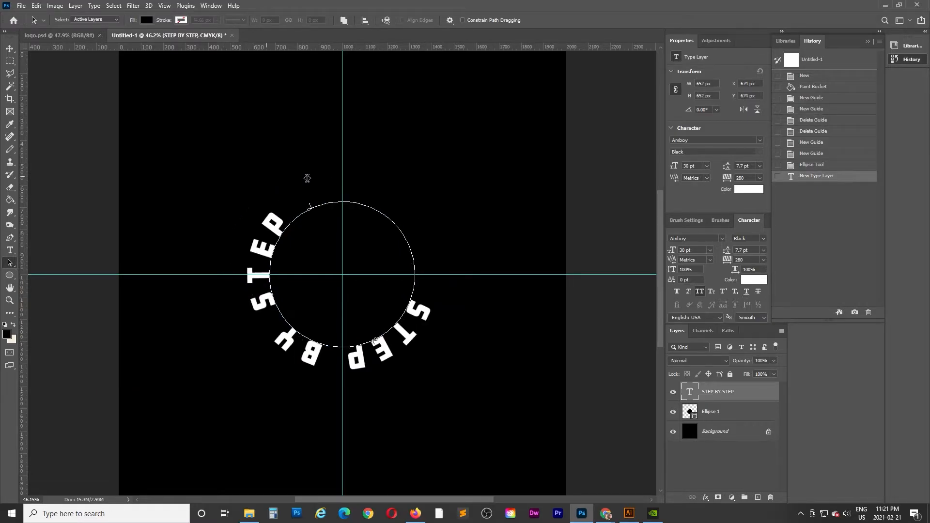
pyautogui.click(344, 181)
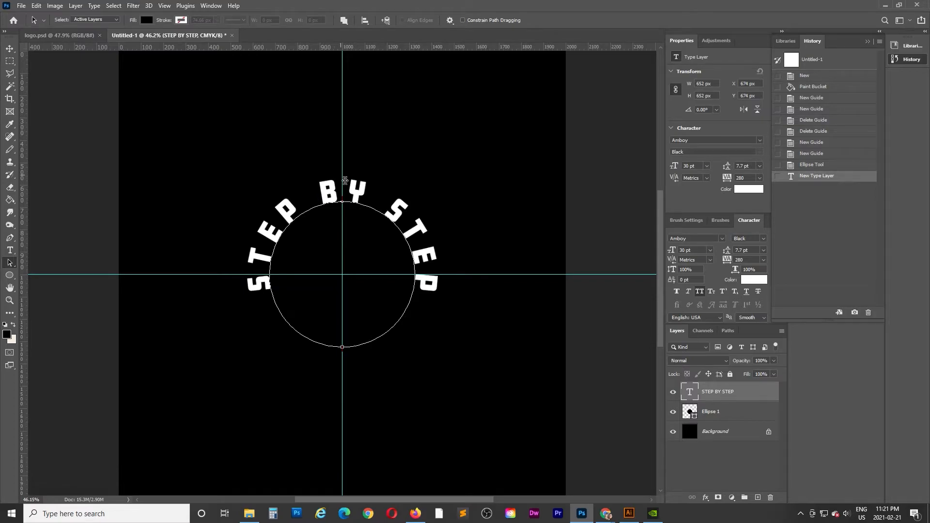
pyautogui.moveTo(345, 181); pyautogui.dragTo(445, 278)
pyautogui.moveTo(366, 160); pyautogui.dragTo(347, 157)
# Set the "STEP BY STEP" text's tracking to 250 and its font size to 25 pt.
pyautogui.doubleClick(341, 196)
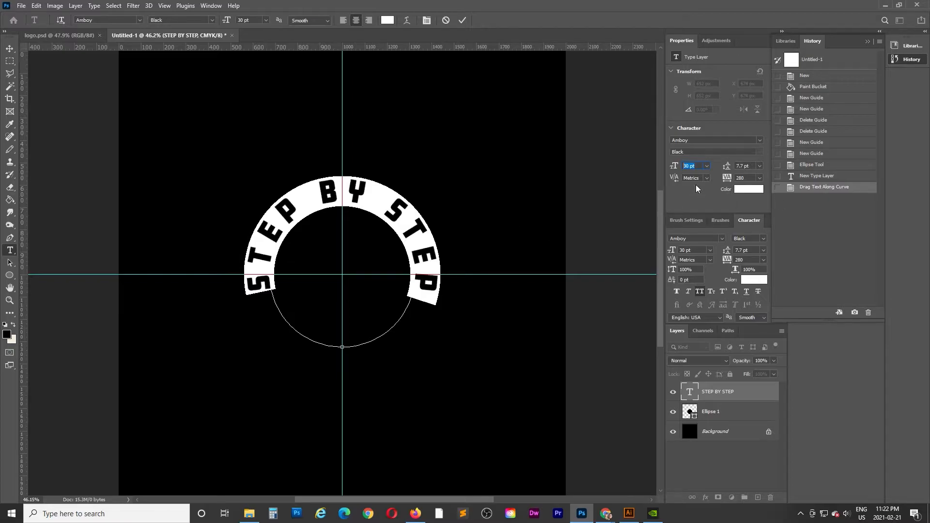
pyautogui.click(743, 178)
pyautogui.press('Return')
pyautogui.click(702, 168)
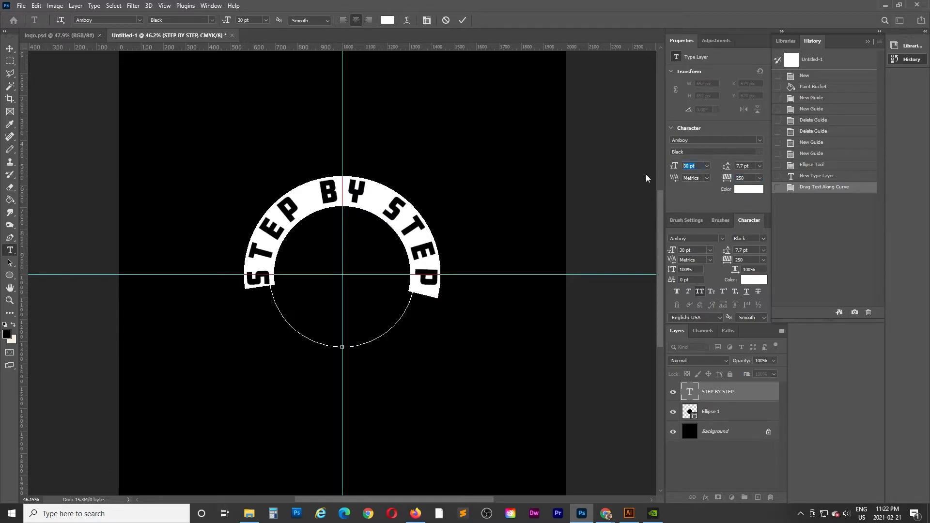
pyautogui.write('25')
pyautogui.press('Return')
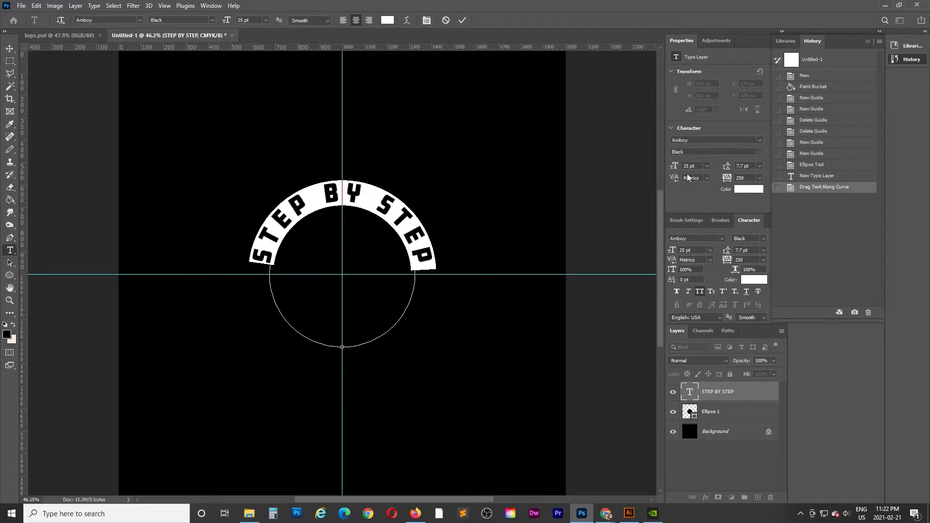
# Set the "STEP BY STEP" text's tracking to 200 and commit the text edit.
pyautogui.click(751, 179)
pyautogui.write('200')
pyautogui.press('Return')
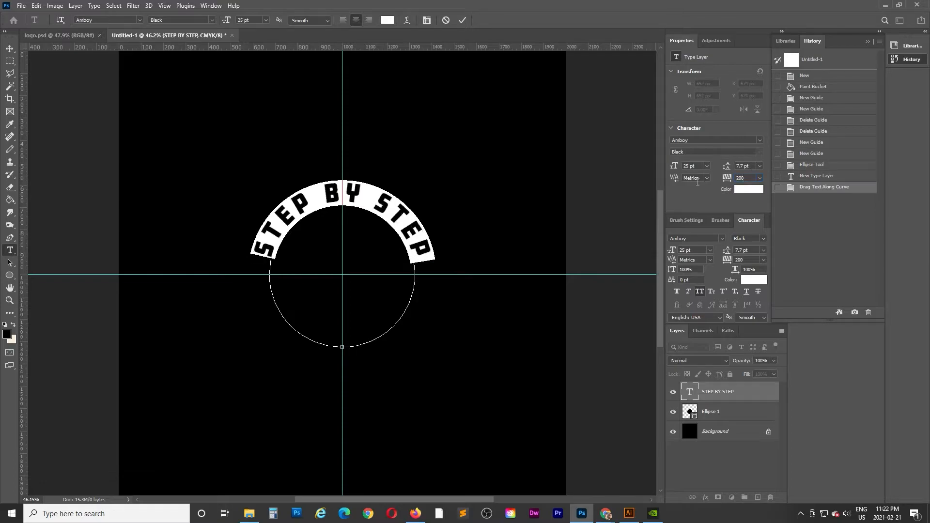
pyautogui.click(10, 48)
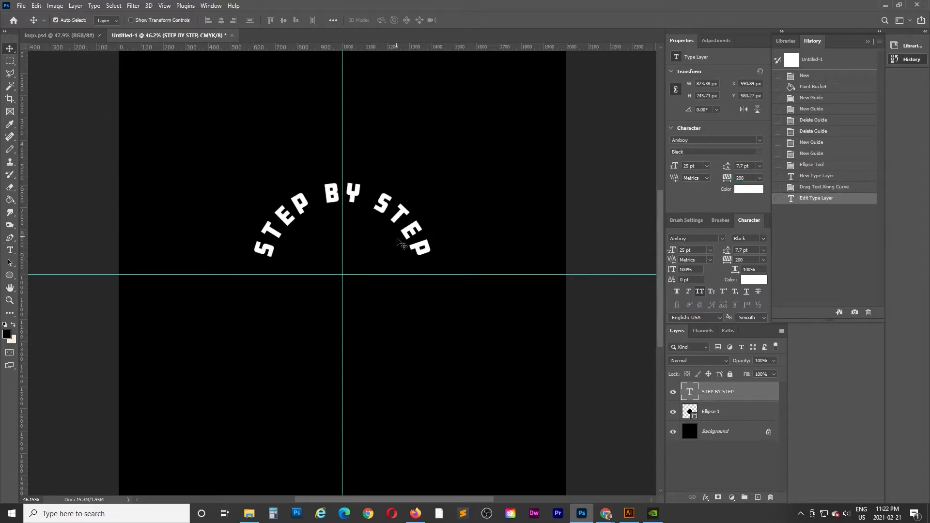
# Check the logo.psd reference and draw a second circle of 826 x 826 px centred on the guide intersection, around the curved text.
pyautogui.click(68, 35)
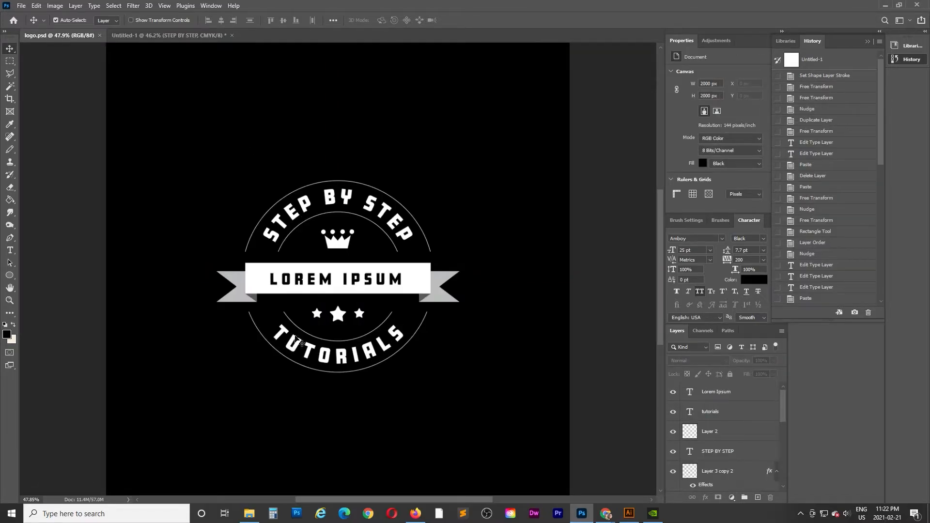
pyautogui.click(171, 35)
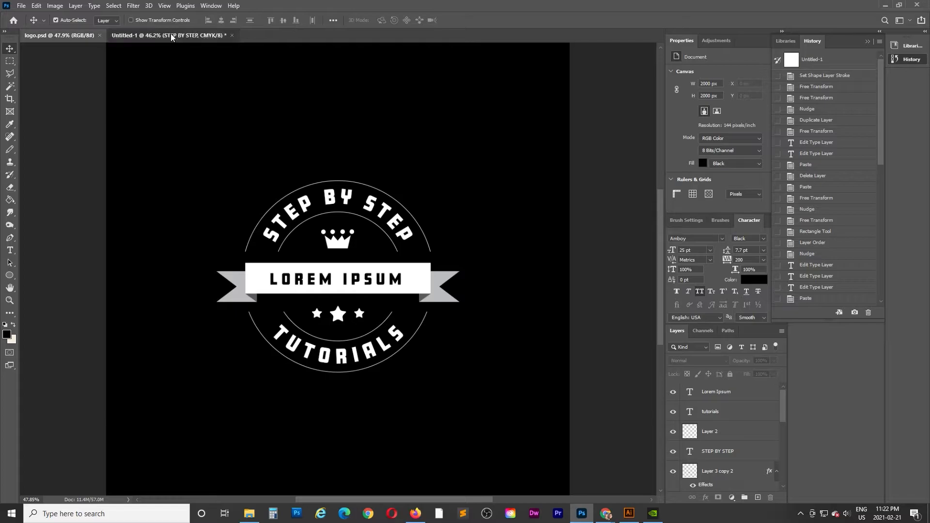
pyautogui.click(9, 276)
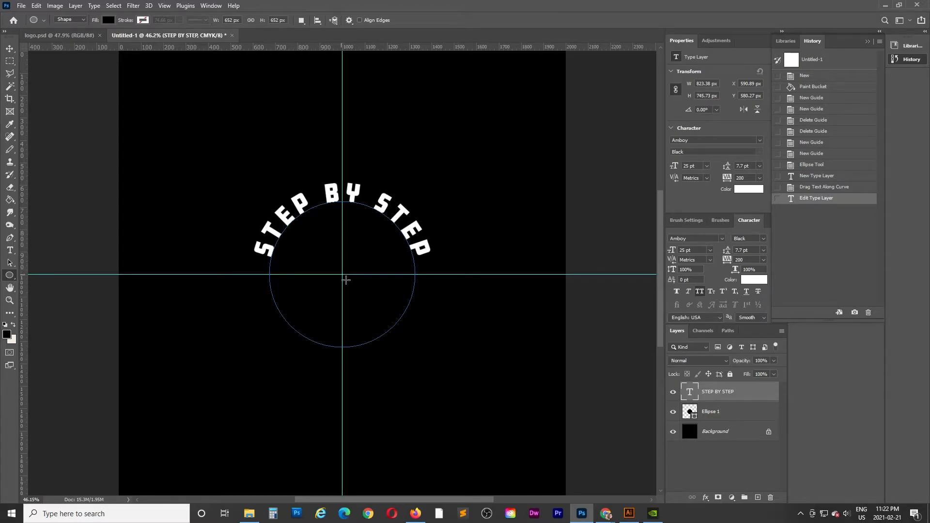
pyautogui.moveTo(343, 274); pyautogui.dragTo(374, 308)
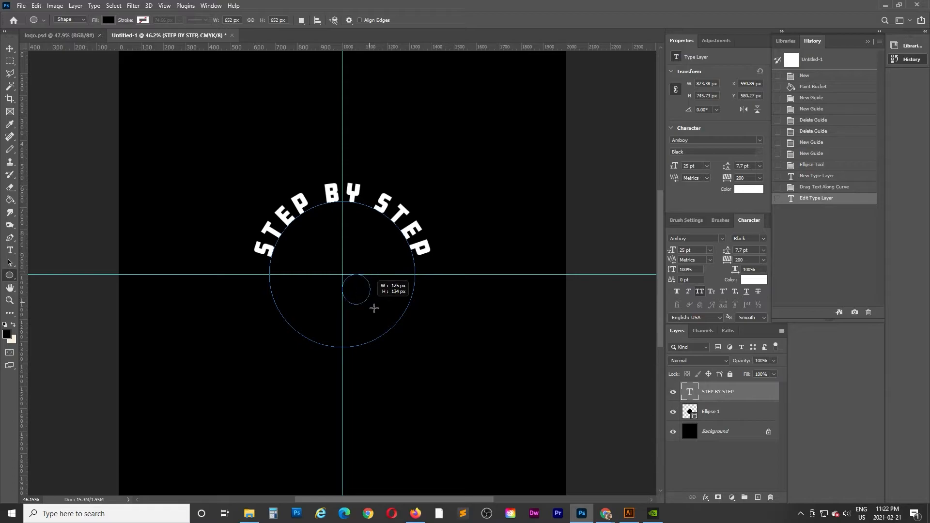
pyautogui.moveTo(374, 308); pyautogui.dragTo(439, 372)
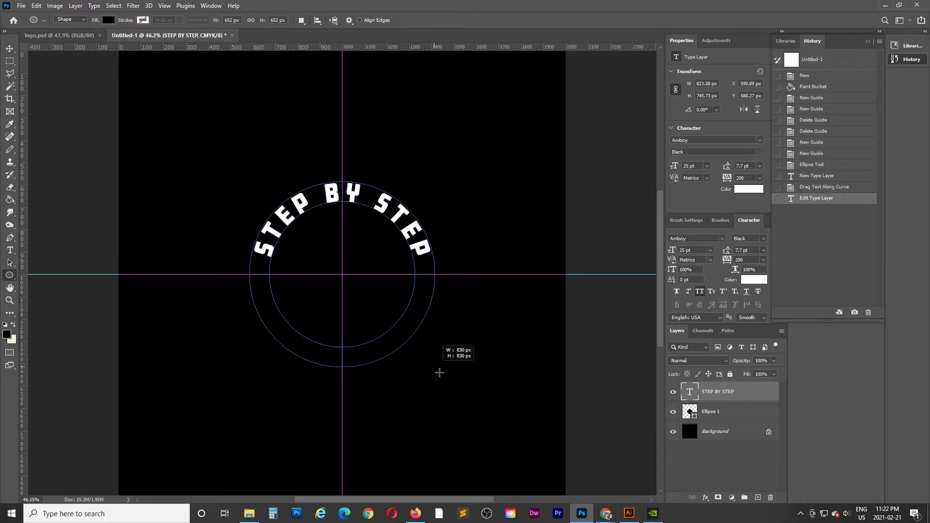
pyautogui.moveTo(440, 372); pyautogui.dragTo(439, 373)
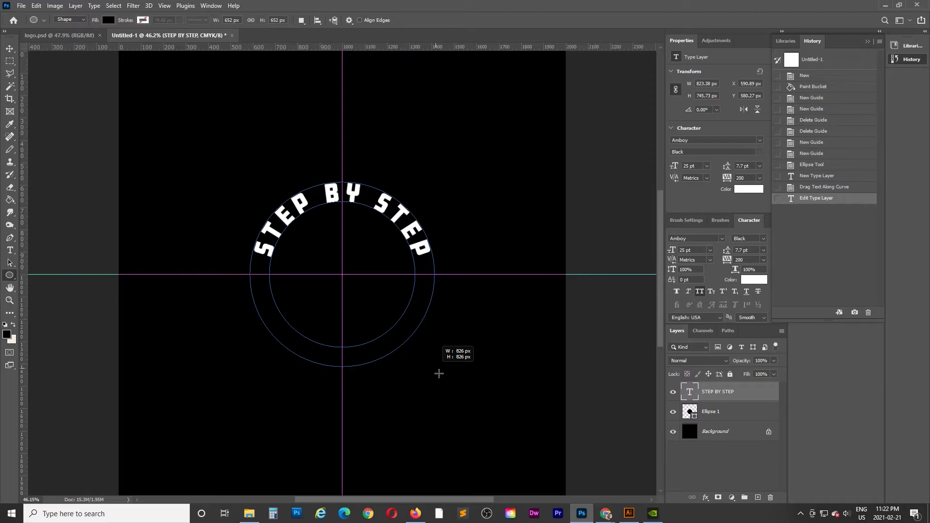
pyautogui.moveTo(439, 373); pyautogui.dragTo(438, 373)
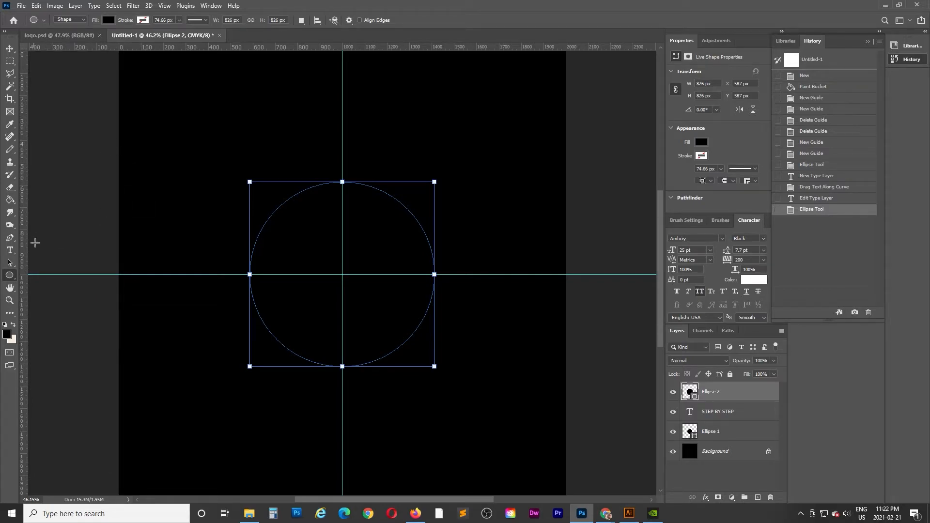
# Add the text "TUTORIALS" along the lower part of the 826 px circle's path.
pyautogui.click(10, 251)
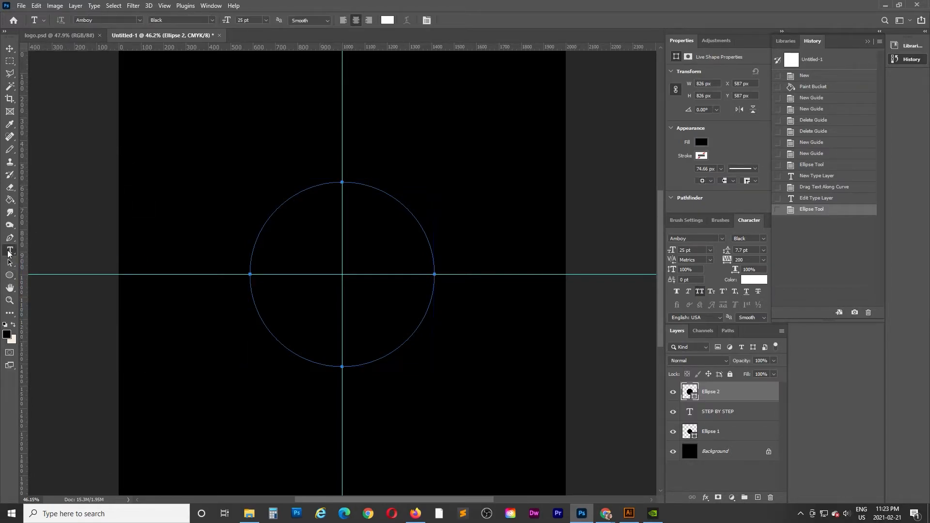
pyautogui.click(327, 369)
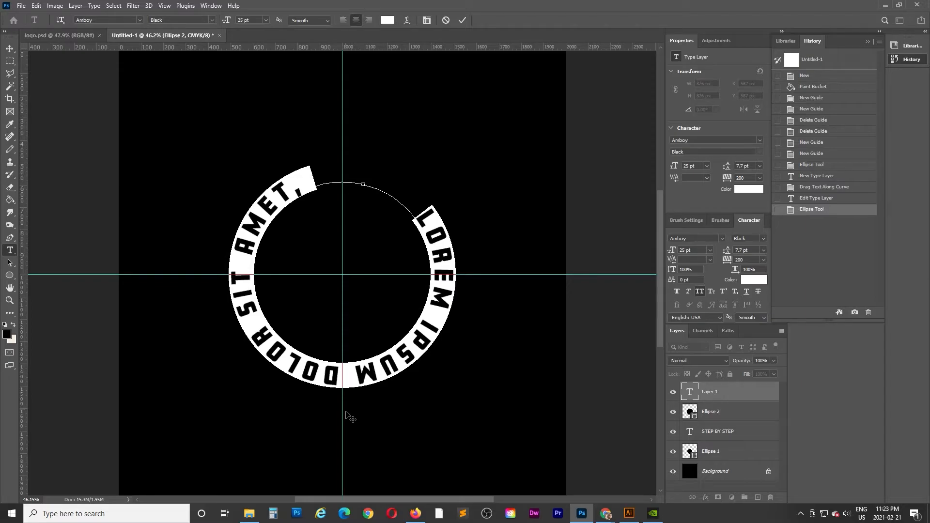
pyautogui.write('TUTORIALS')
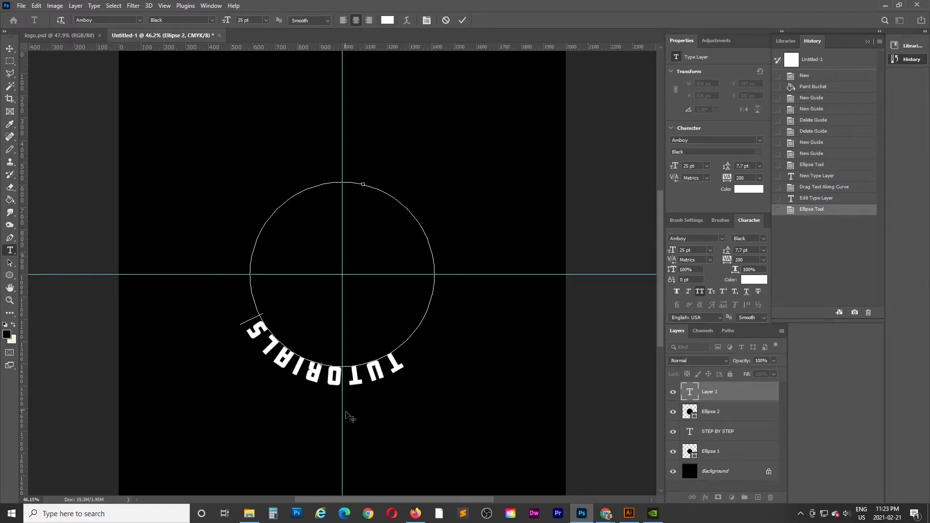
# Flip the "TUTORIALS" text to the inside of the circle with Path Selection and centre it at the bottom on the vertical guide.
pyautogui.click(11, 266)
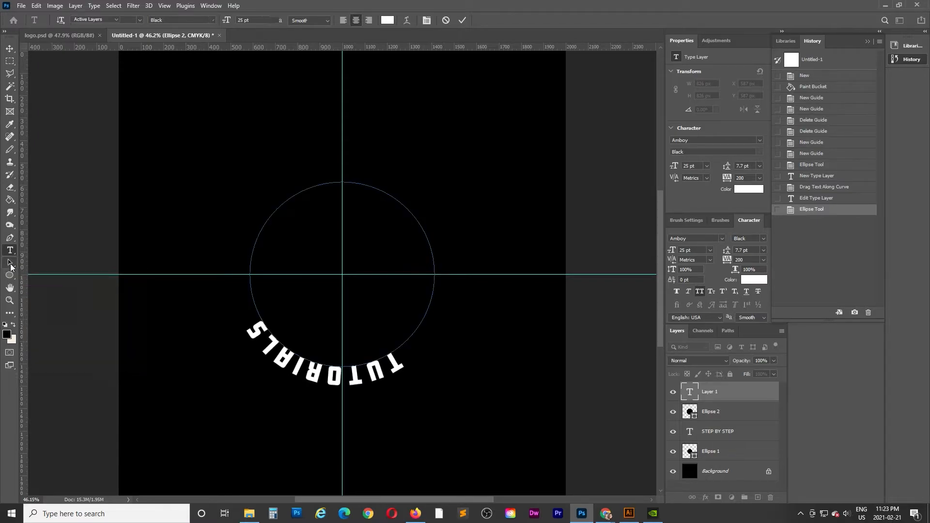
pyautogui.click(398, 374)
pyautogui.moveTo(398, 374)
pyautogui.mouseDown()
pyautogui.moveTo(373, 378)
pyautogui.moveTo(355, 322)
pyautogui.moveTo(344, 318)
pyautogui.mouseUp()
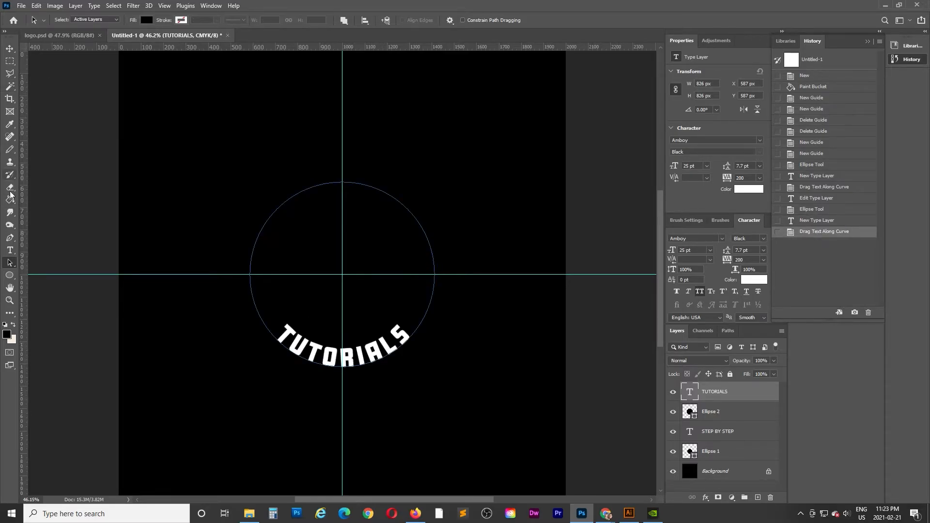
# Select all of the "TUTORIALS" text and set its tracking to 220.
pyautogui.click(10, 250)
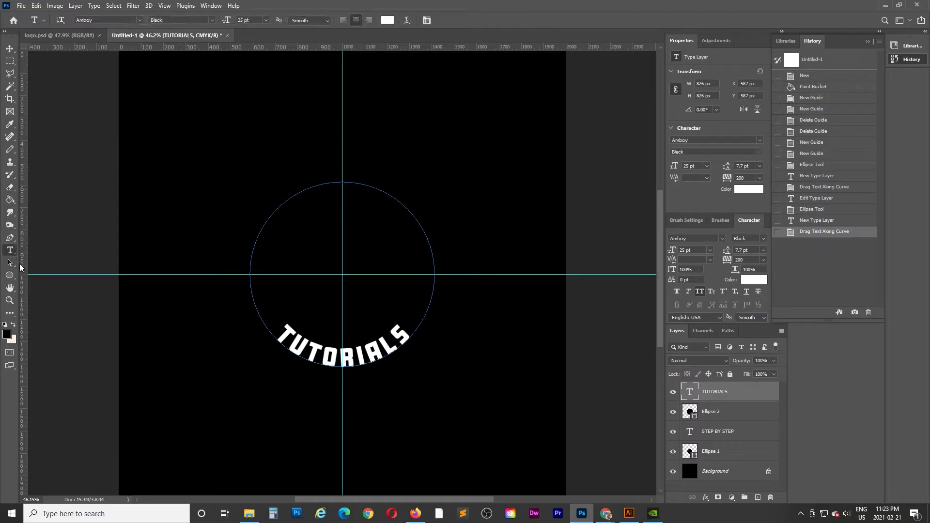
pyautogui.doubleClick(364, 359)
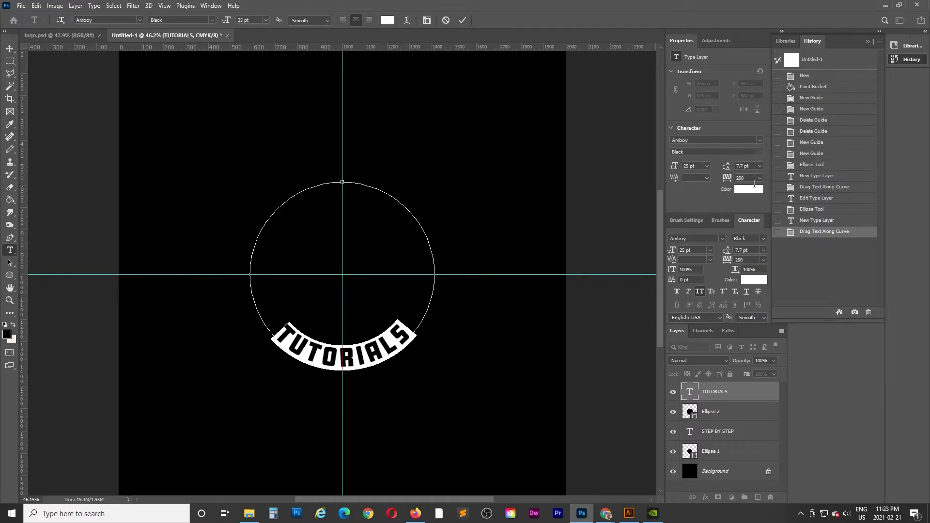
pyautogui.click(729, 183)
pyautogui.press('Return')
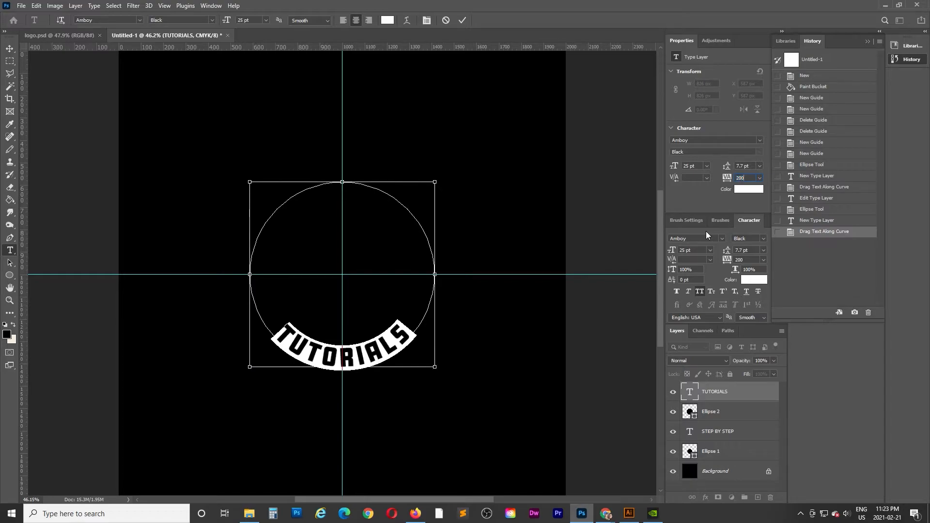
pyautogui.press('BackSpace')
pyautogui.write('2')
pyautogui.press('Return')
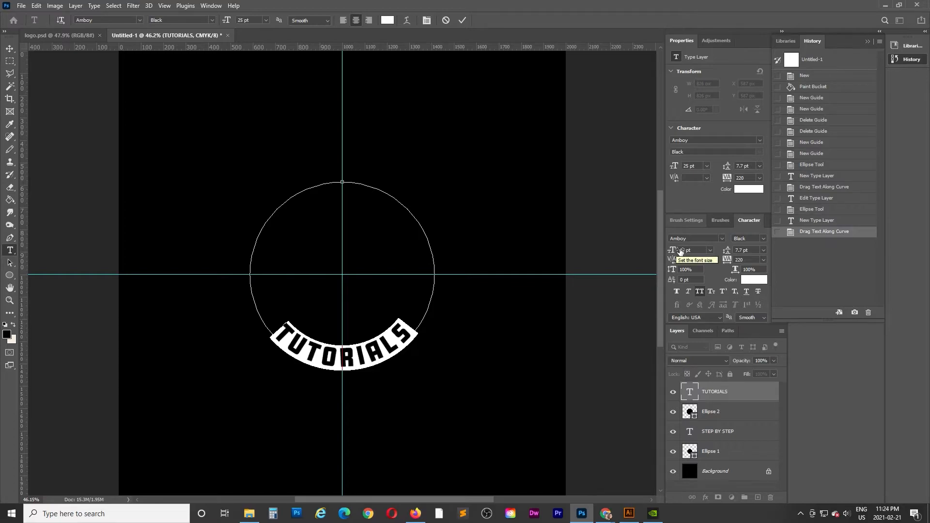
# Widen the "TUTORIALS" letter spacing to a tracking of 440 and commit the text edit.
pyautogui.hotkey('alt', 'Right')
pyautogui.hotkey('alt', 'Right')
pyautogui.hotkey('alt', 'Right')
pyautogui.hotkey('alt', 'Right')
pyautogui.hotkey('alt', 'Right')
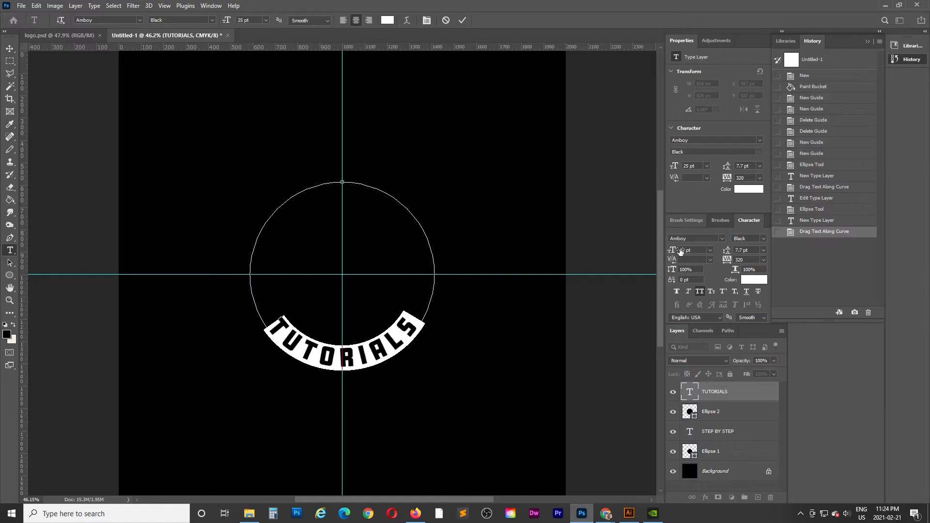
pyautogui.hotkey('alt', 'Left')
pyautogui.hotkey('alt', 'Left')
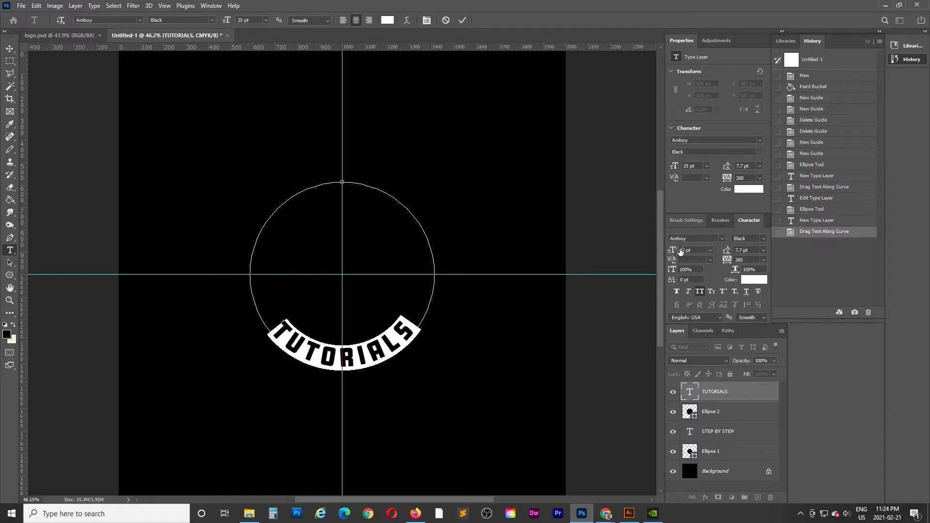
pyautogui.hotkey('alt', 'Right')
pyautogui.hotkey('alt', 'Right')
pyautogui.hotkey('alt', 'Right')
pyautogui.hotkey('alt', 'Right')
pyautogui.hotkey('alt', 'Right')
pyautogui.hotkey('alt', 'Right')
pyautogui.hotkey('alt', 'Right')
pyautogui.hotkey('alt', 'Right')
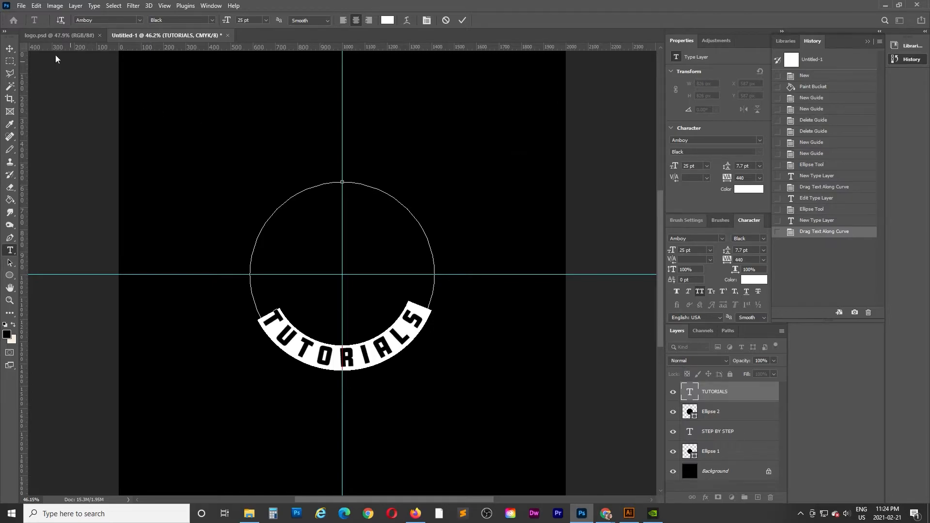
pyautogui.click(11, 50)
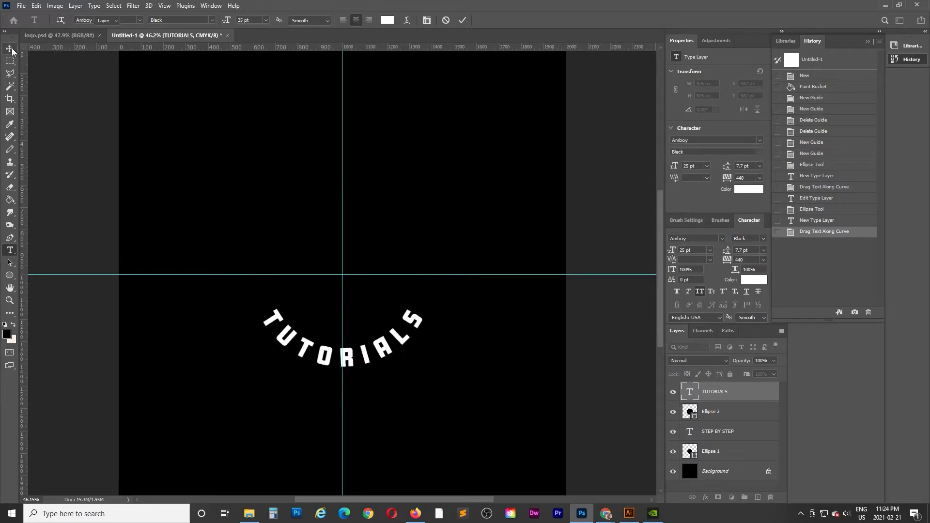
# Move the Ellipse 2 layer below the STEP BY STEP text layer.
pyautogui.click(456, 370)
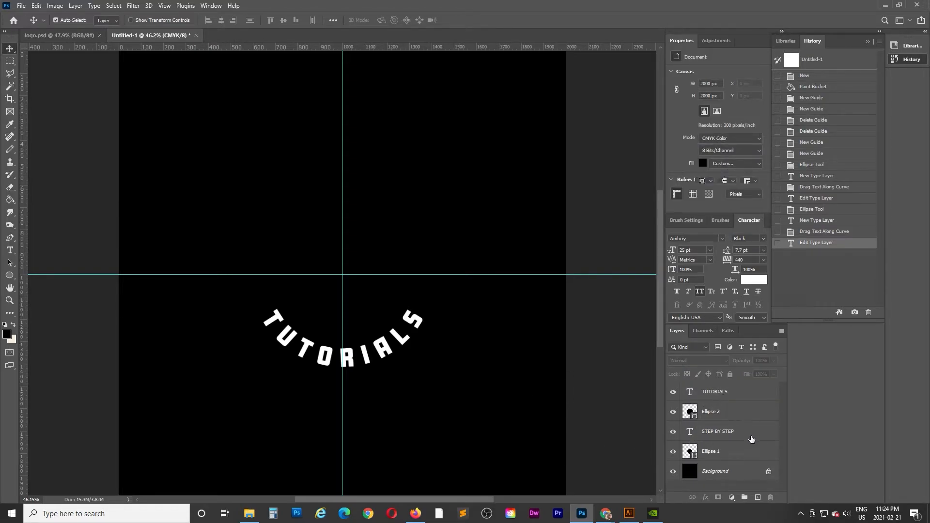
pyautogui.click(739, 416)
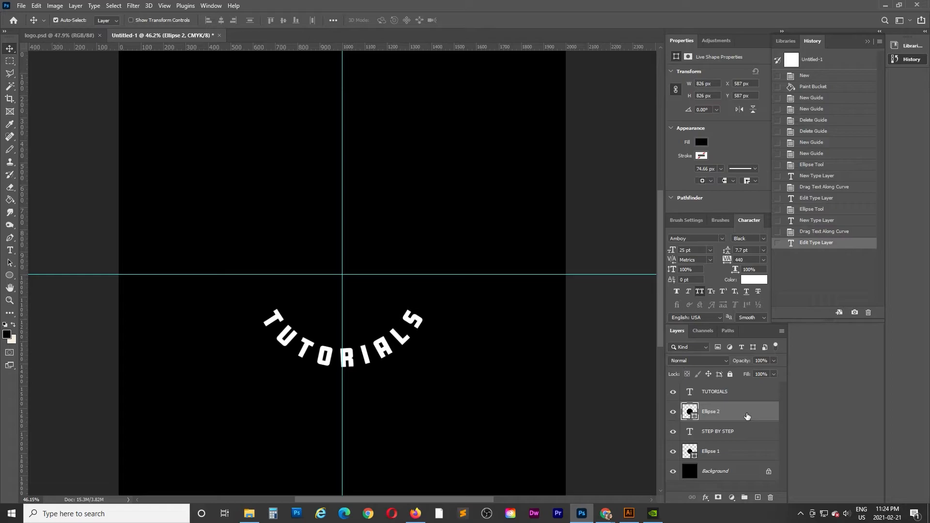
pyautogui.moveTo(747, 416); pyautogui.dragTo(728, 443)
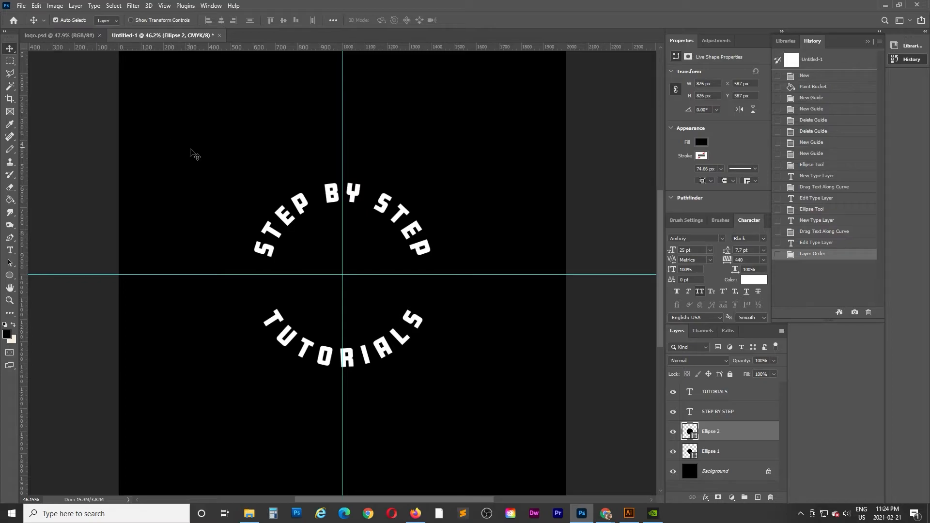
# Check the circle outline in logo.psd and give Ellipse 2 a white stroke.
pyautogui.click(68, 35)
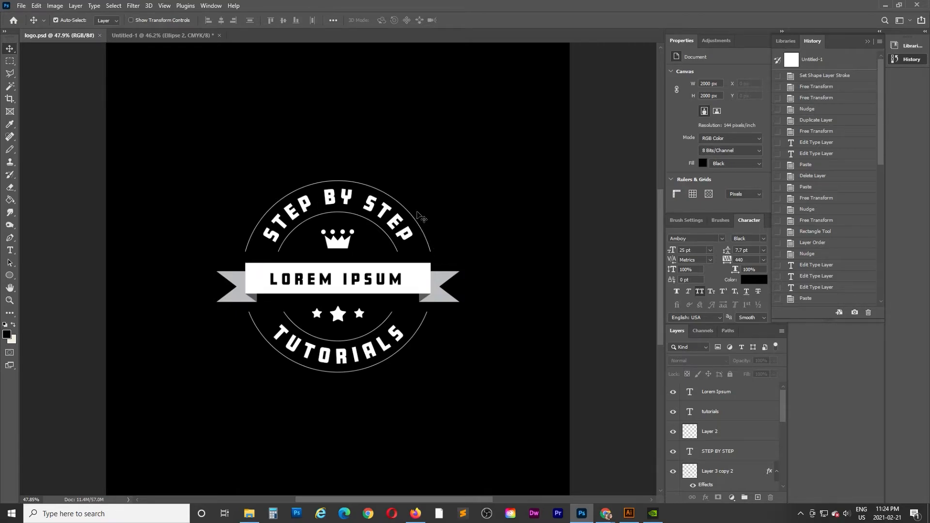
pyautogui.click(139, 35)
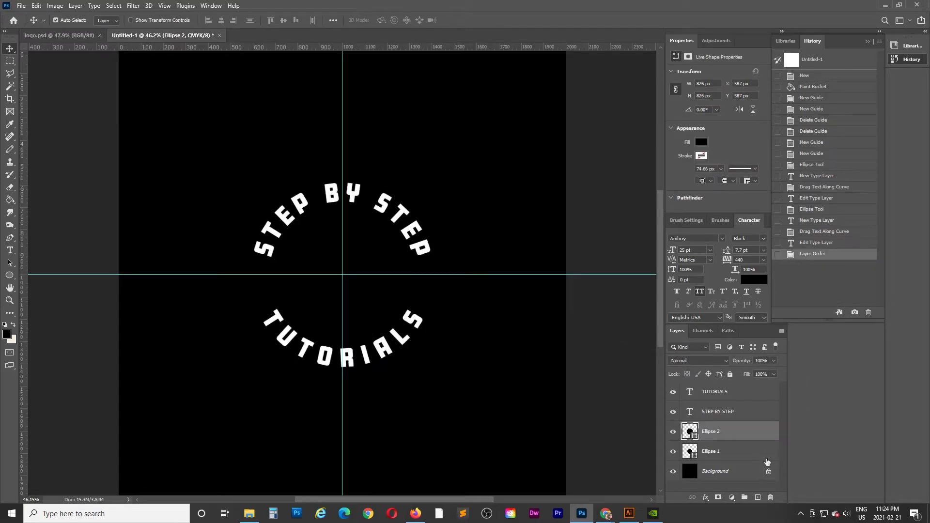
pyautogui.click(738, 454)
pyautogui.click(739, 433)
pyautogui.click(701, 156)
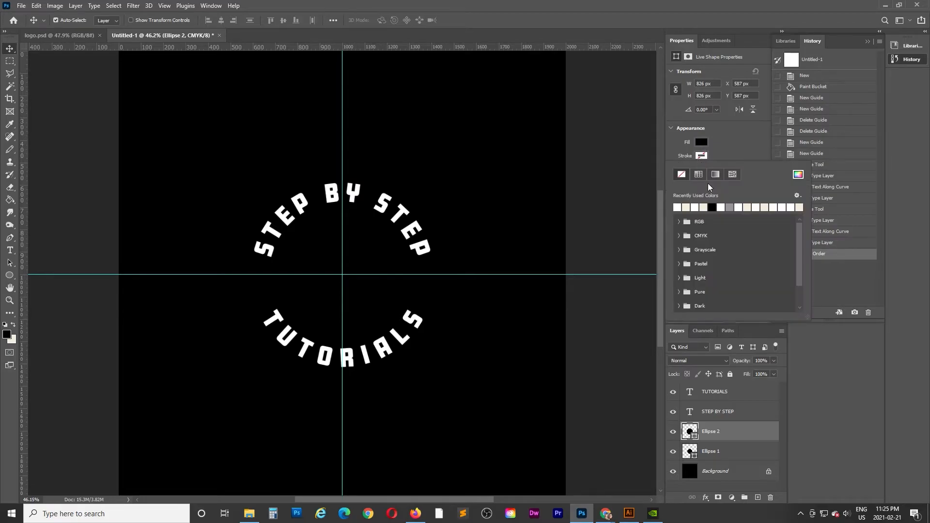
pyautogui.click(677, 207)
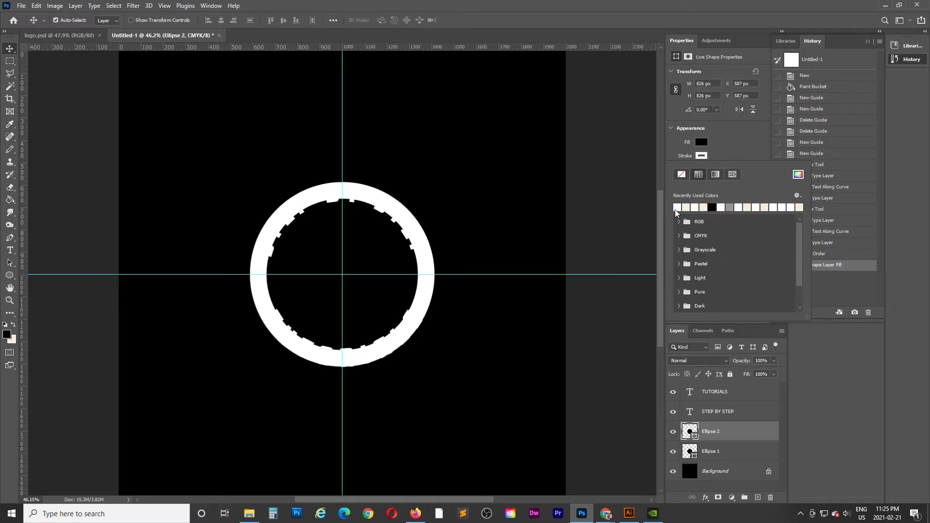
pyautogui.click(736, 145)
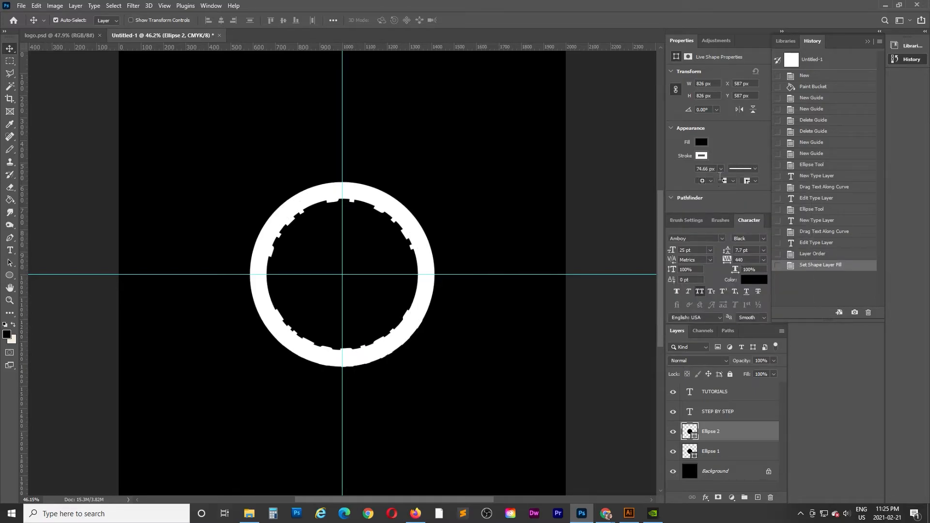
# Set the Ellipse 2 stroke to 2 px wide and aligned outside, and compare the result with logo.psd.
pyautogui.moveTo(720, 175); pyautogui.dragTo(683, 178)
pyautogui.write('2')
pyautogui.press('Return')
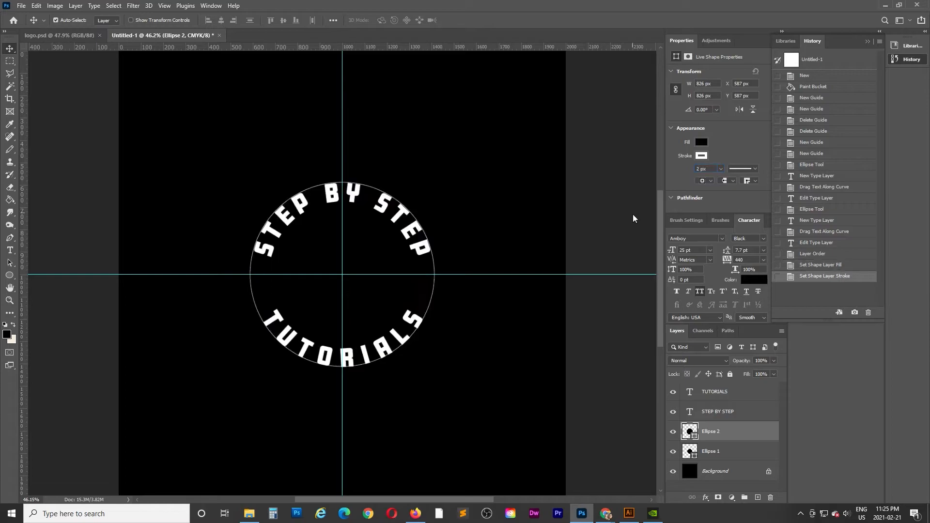
pyautogui.click(711, 181)
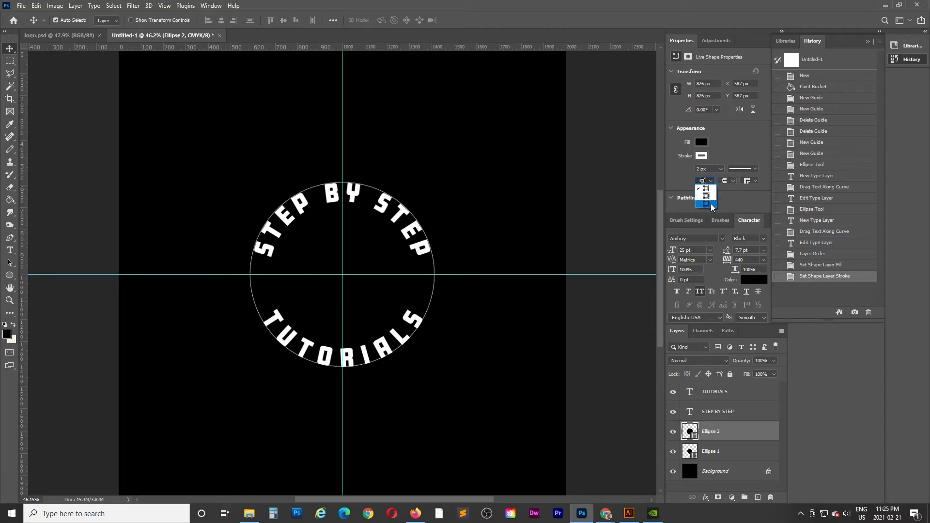
pyautogui.click(710, 204)
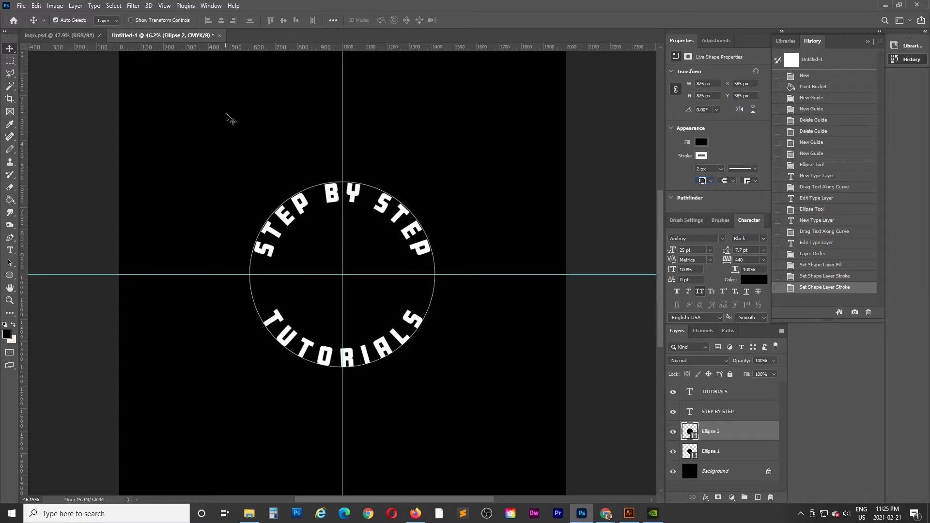
pyautogui.click(75, 36)
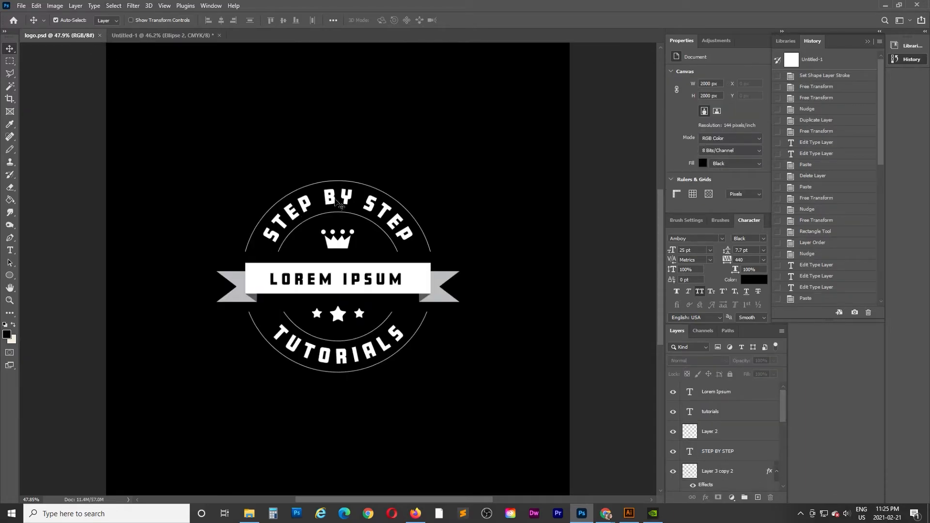
pyautogui.click(140, 38)
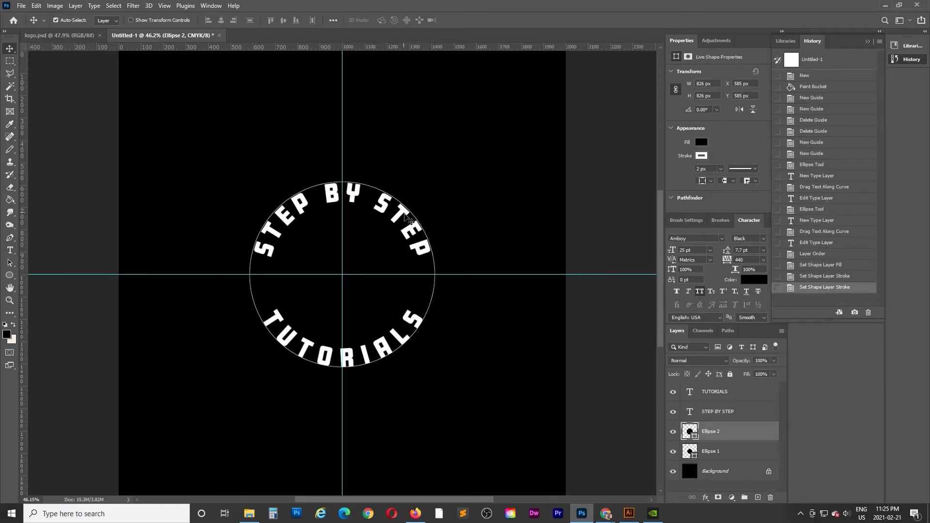
# Scale Ellipse 2 up about its centre to about 897 px in diameter, clear of the curved text.
pyautogui.press('ctrl')
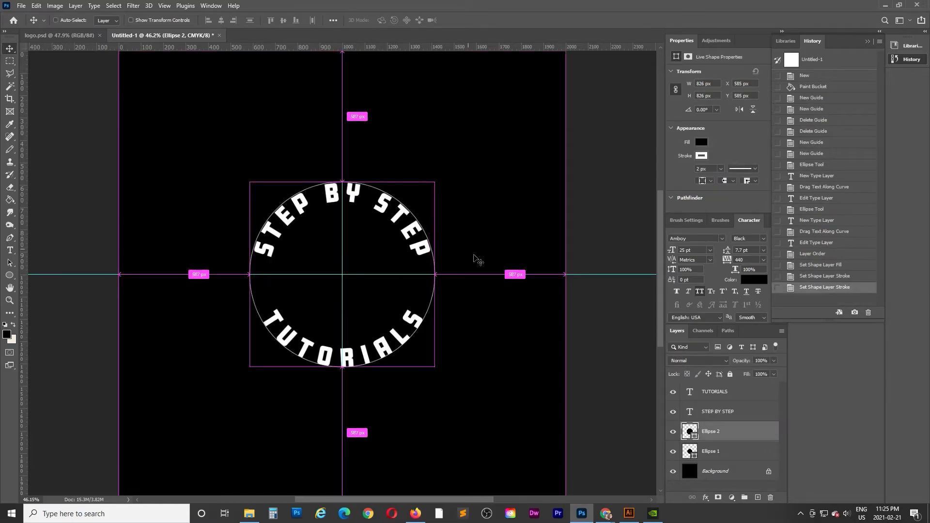
pyautogui.hotkey('ctrl', 't')
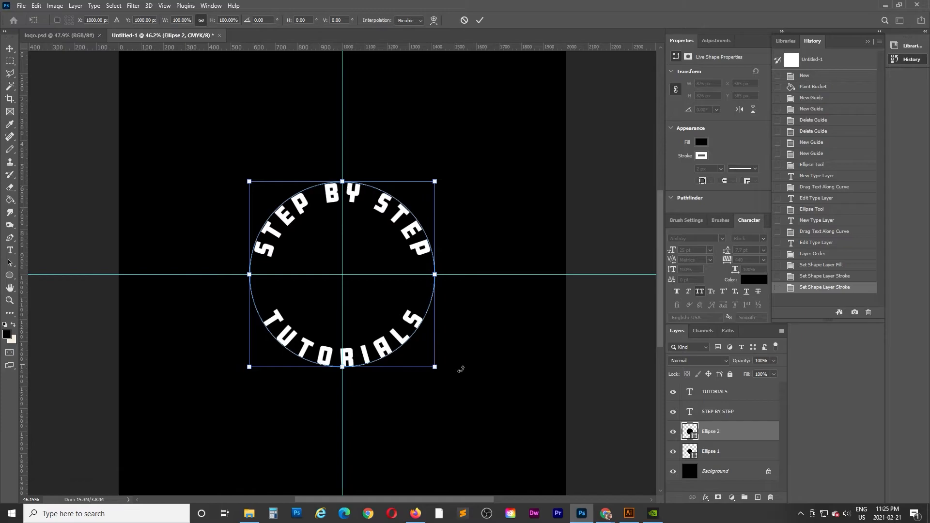
pyautogui.moveTo(439, 371); pyautogui.dragTo(448, 380)
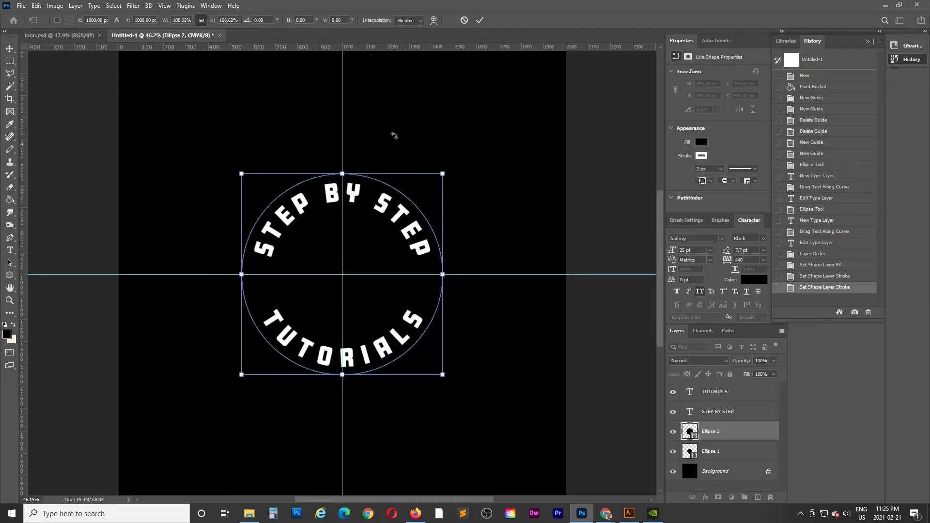
pyautogui.press('Return')
# Scale Ellipse 1 down about its centre to about 585 px in diameter, inside the curved text.
pyautogui.click(760, 458)
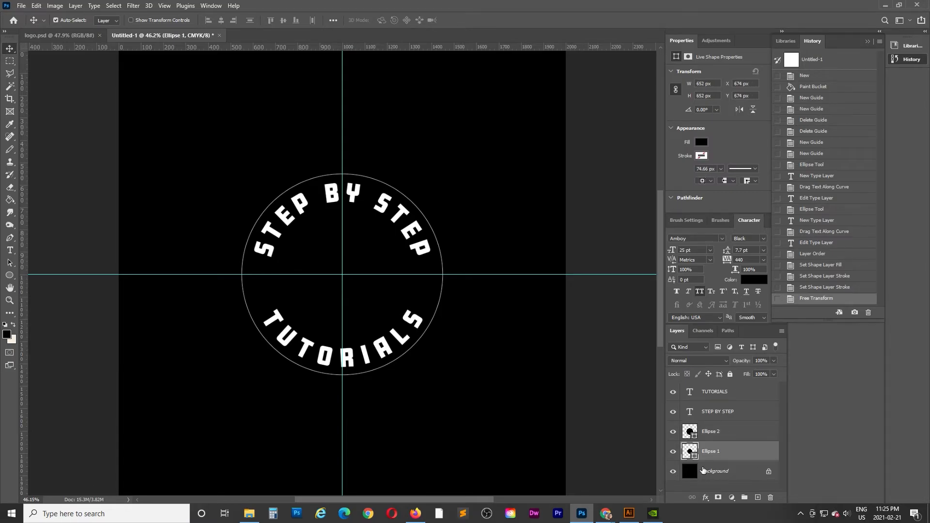
pyautogui.hotkey('ctrl', 't')
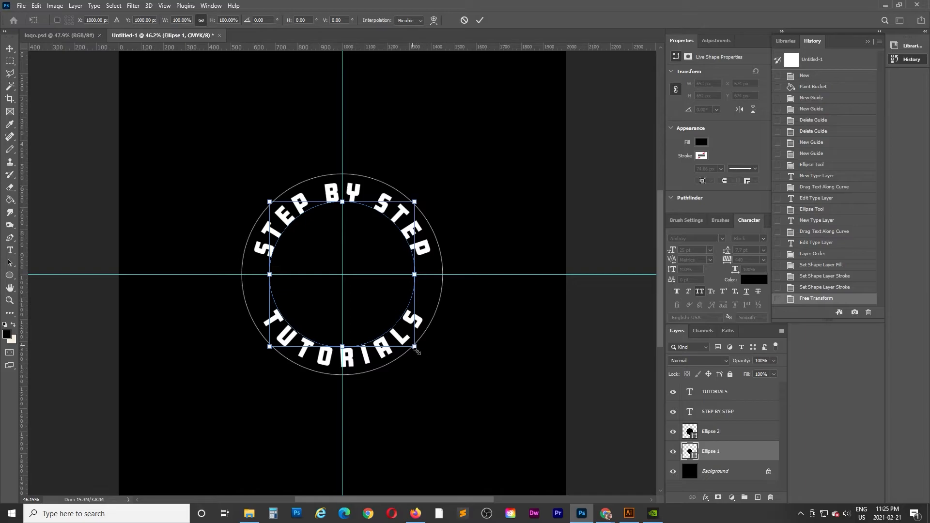
pyautogui.moveTo(416, 349); pyautogui.dragTo(410, 343)
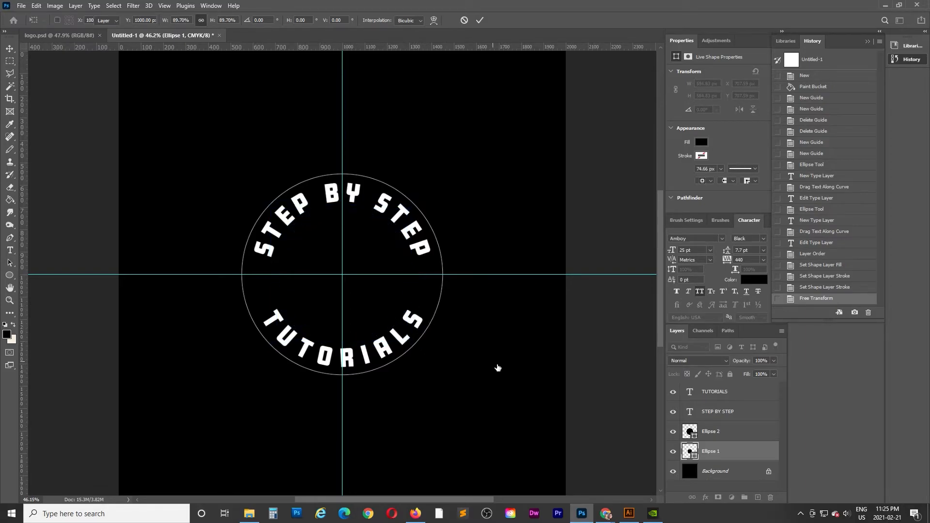
pyautogui.press('Return')
# Give the Ellipse 1 circle a white stroke.
pyautogui.click(702, 155)
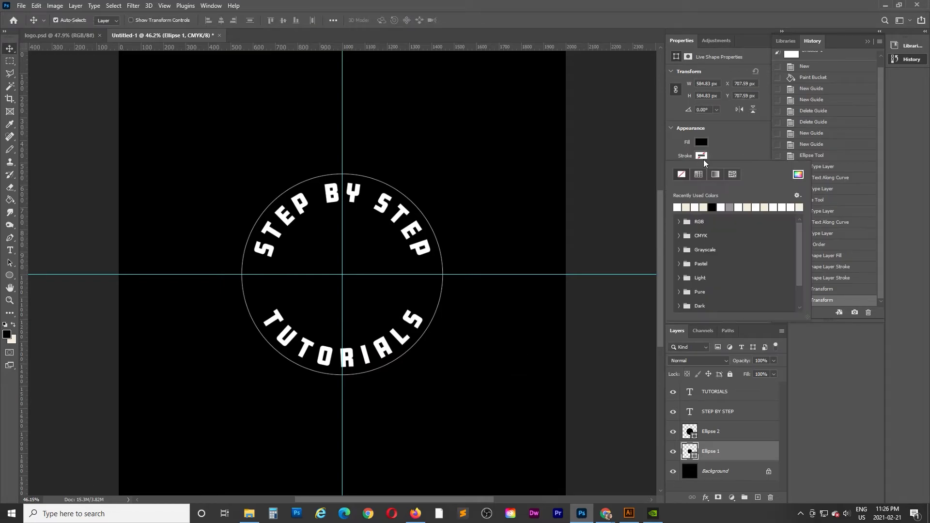
pyautogui.click(679, 208)
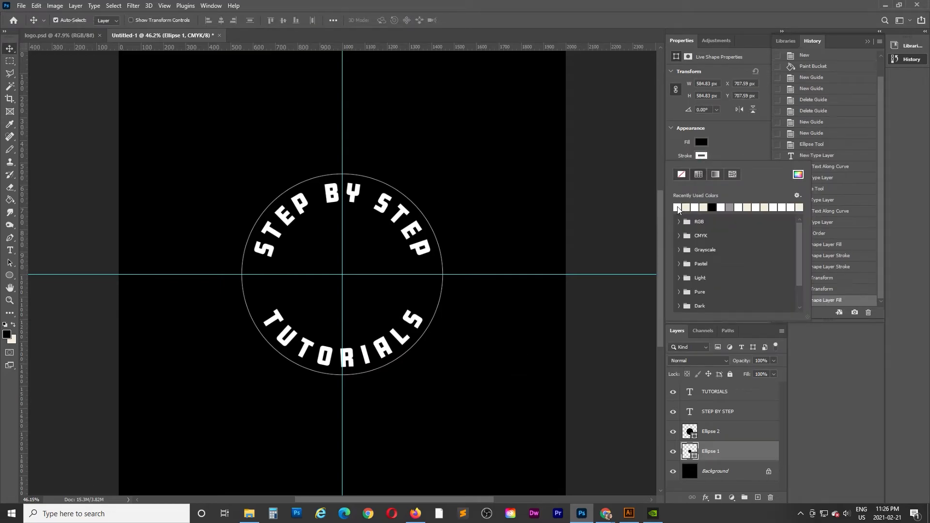
pyautogui.click(734, 141)
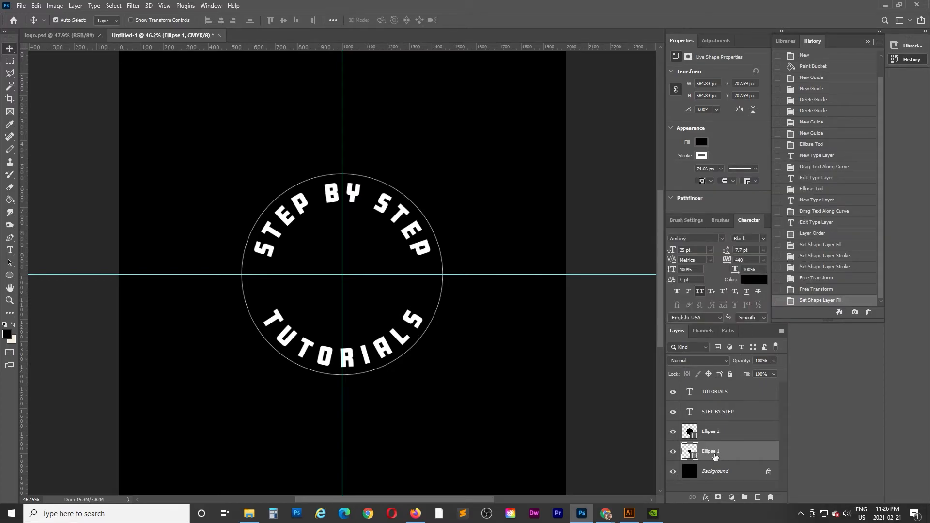
# Keep Ellipse 1 below Ellipse 2 in the layer order and set its fill to none.
pyautogui.moveTo(747, 449)
pyautogui.mouseDown()
pyautogui.moveTo(744, 423)
pyautogui.moveTo(760, 445)
pyautogui.moveTo(752, 459)
pyautogui.mouseUp()
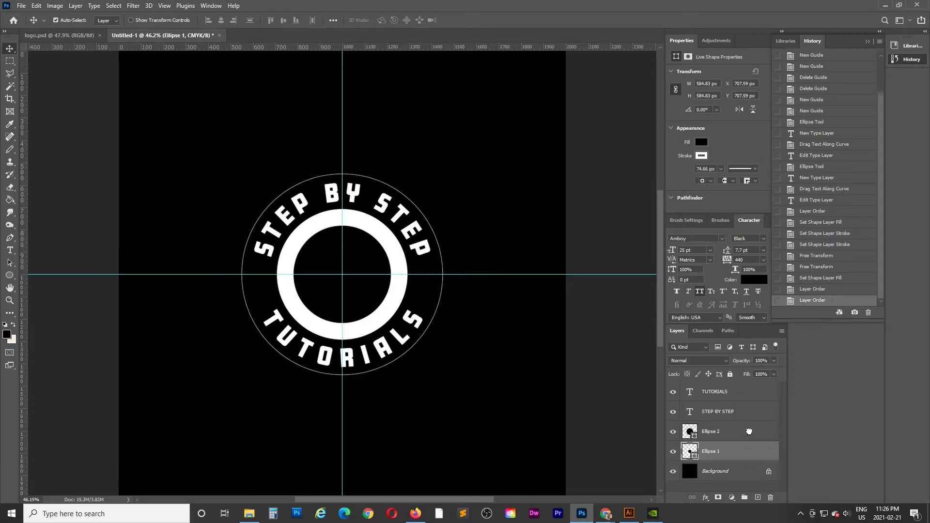
pyautogui.click(700, 143)
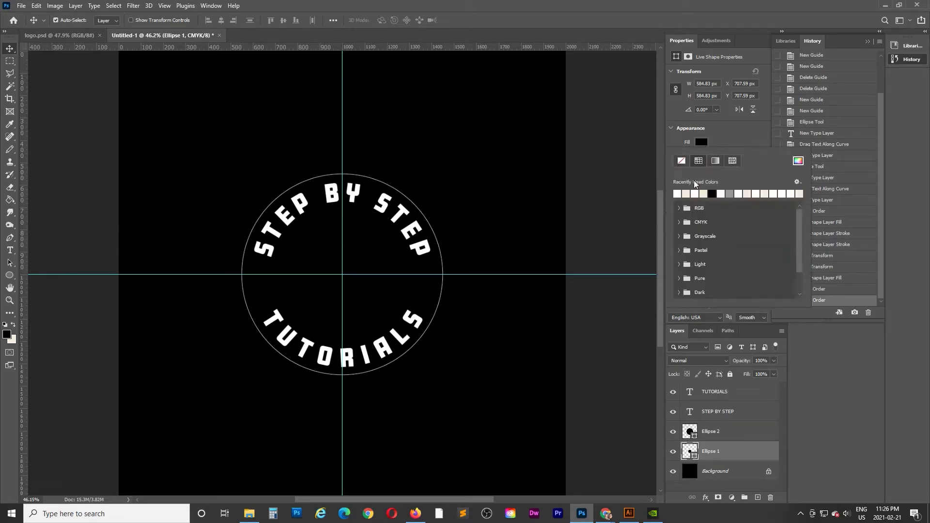
pyautogui.click(680, 161)
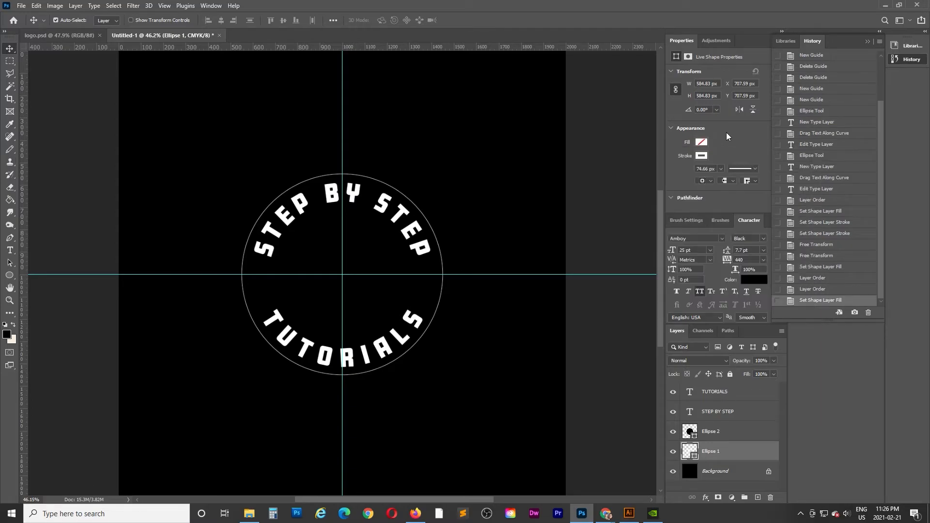
# Set the Ellipse 2 fill to none and check the outline by toggling the layer's visibility.
pyautogui.click(731, 433)
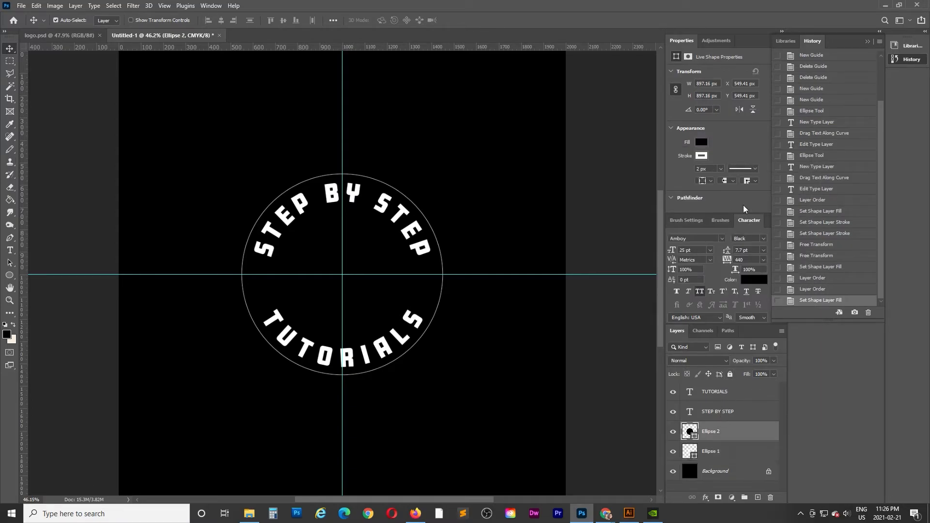
pyautogui.click(702, 143)
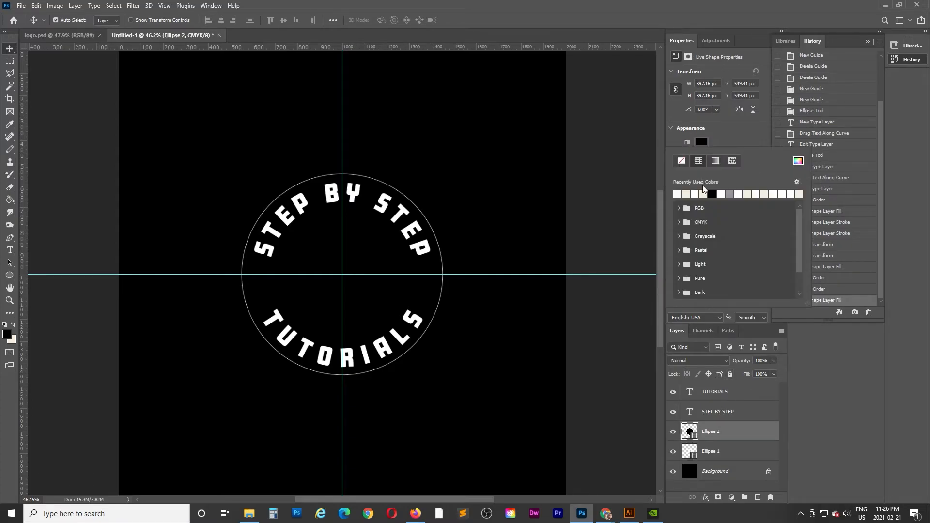
pyautogui.click(682, 161)
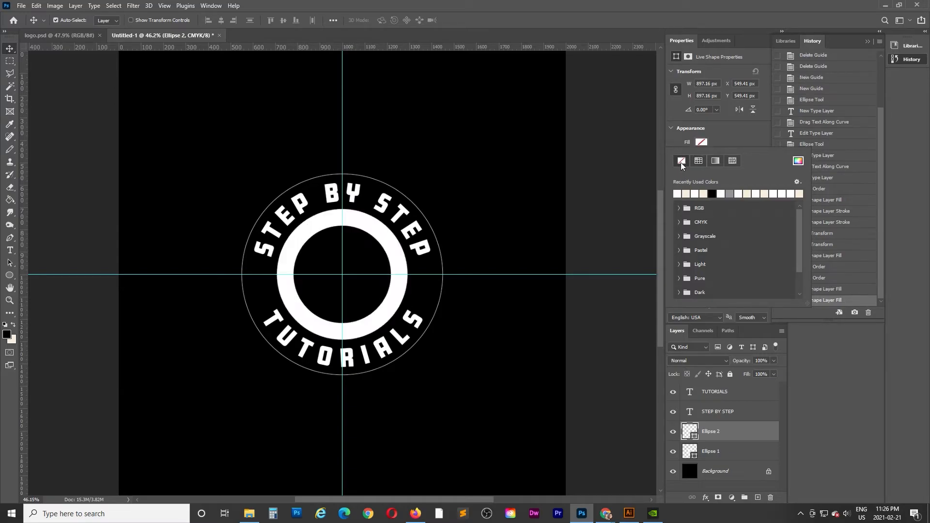
pyautogui.click(732, 136)
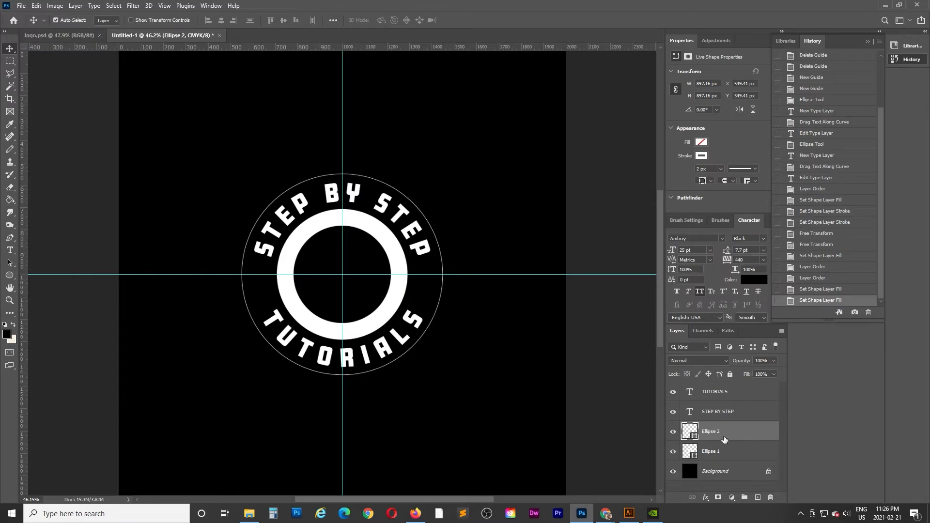
pyautogui.click(674, 431)
pyautogui.click(673, 431)
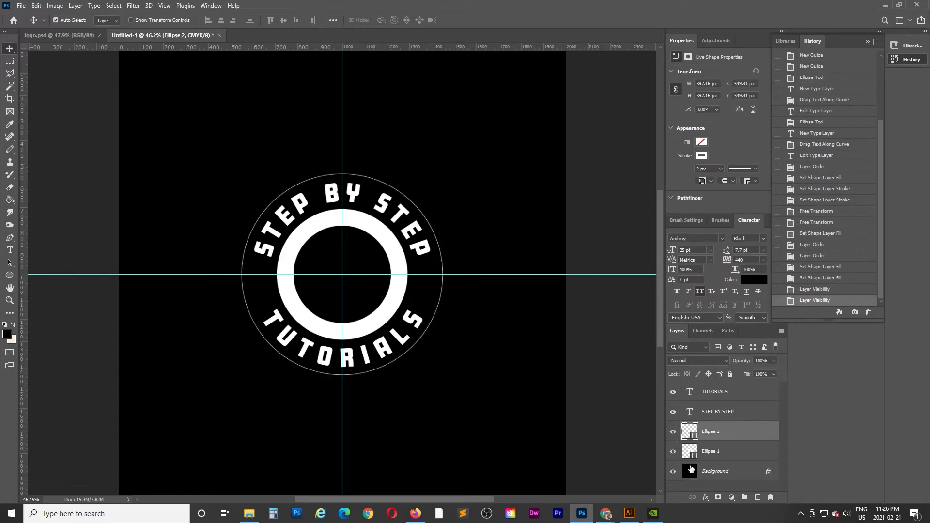
# Set the Ellipse 1 stroke width to 2 px and deselect the layer.
pyautogui.click(742, 451)
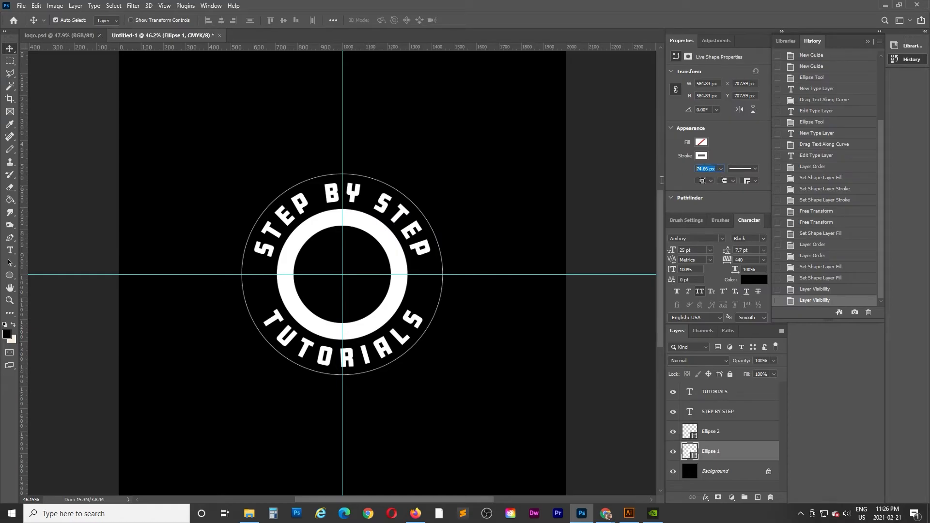
pyautogui.press('Return')
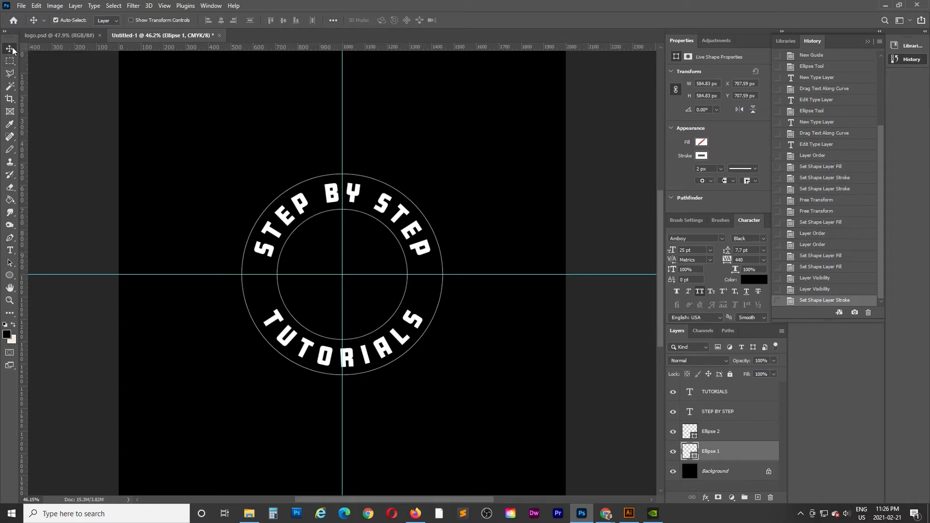
pyautogui.click(289, 139)
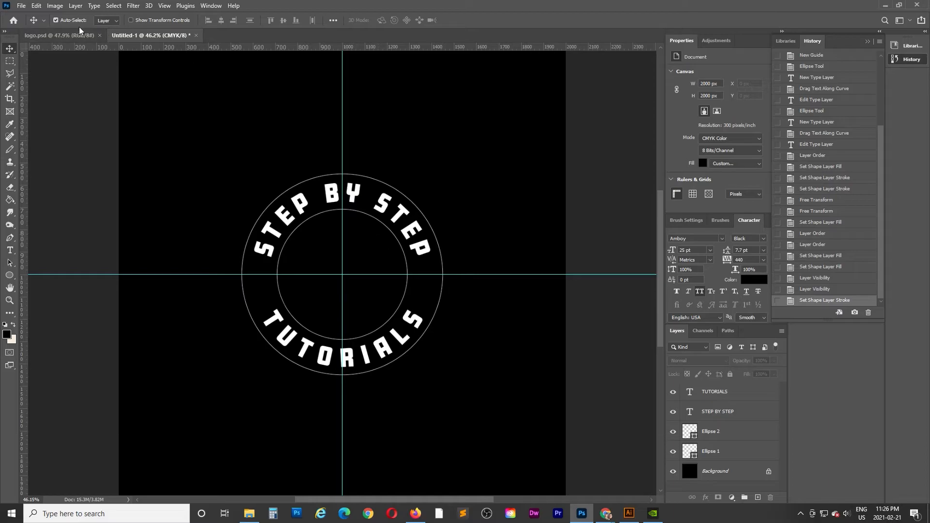
# Compare the two circles and the crown placement with logo.psd, and view the Vecteezy Crown Icons page in Chrome.
pyautogui.click(62, 37)
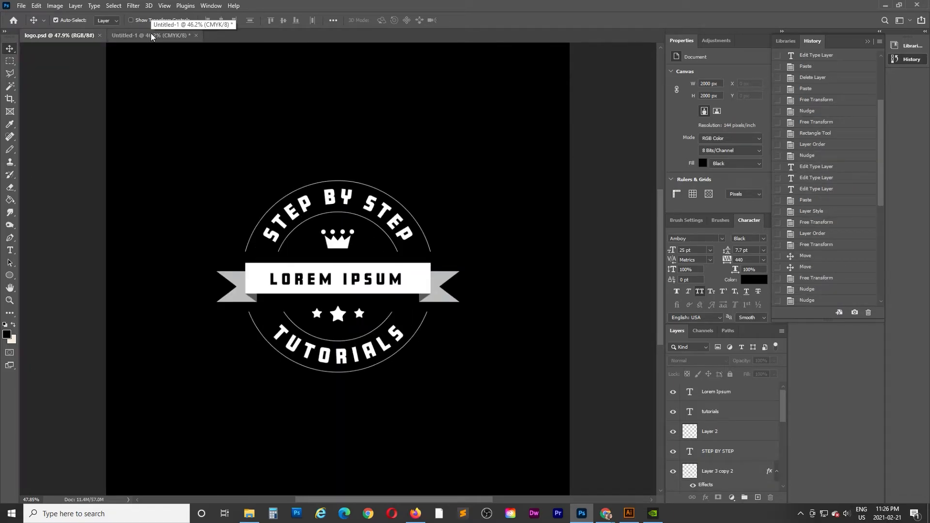
pyautogui.click(150, 35)
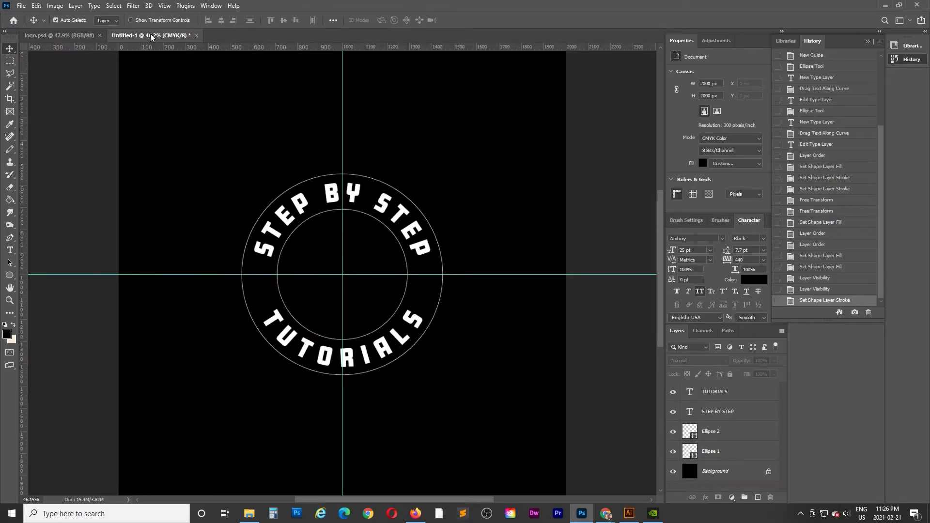
pyautogui.click(67, 37)
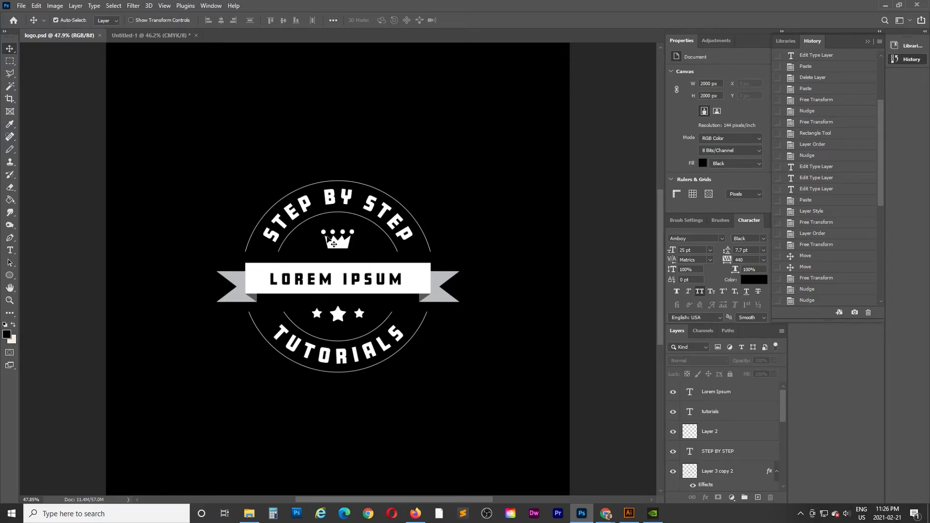
pyautogui.click(151, 37)
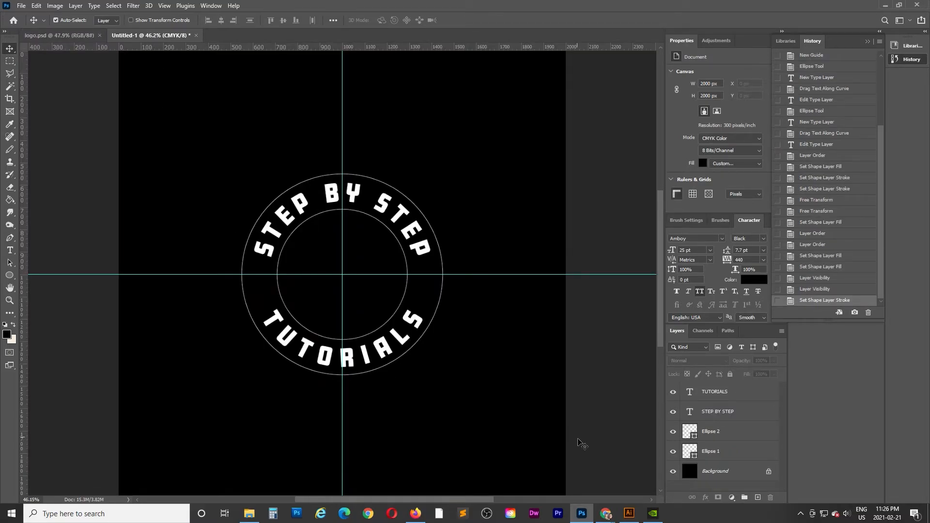
pyautogui.moveTo(606, 514)
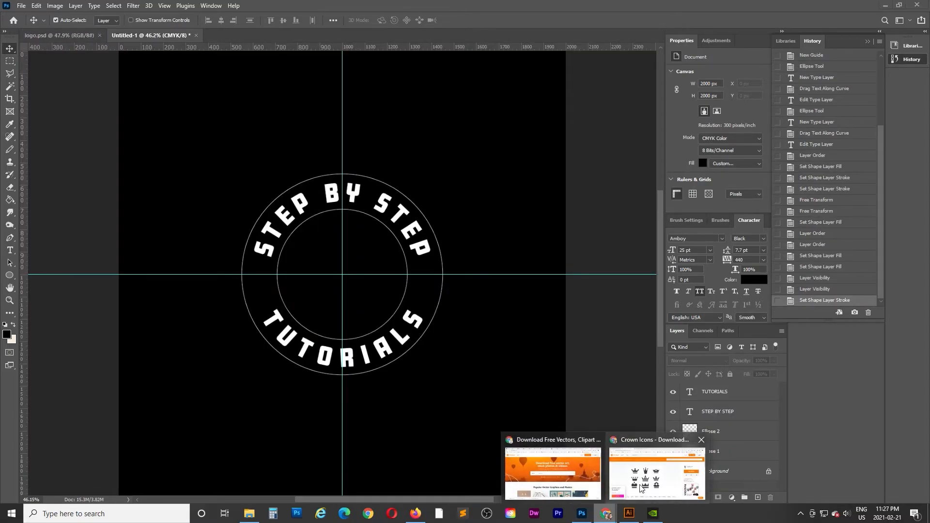
pyautogui.click(646, 477)
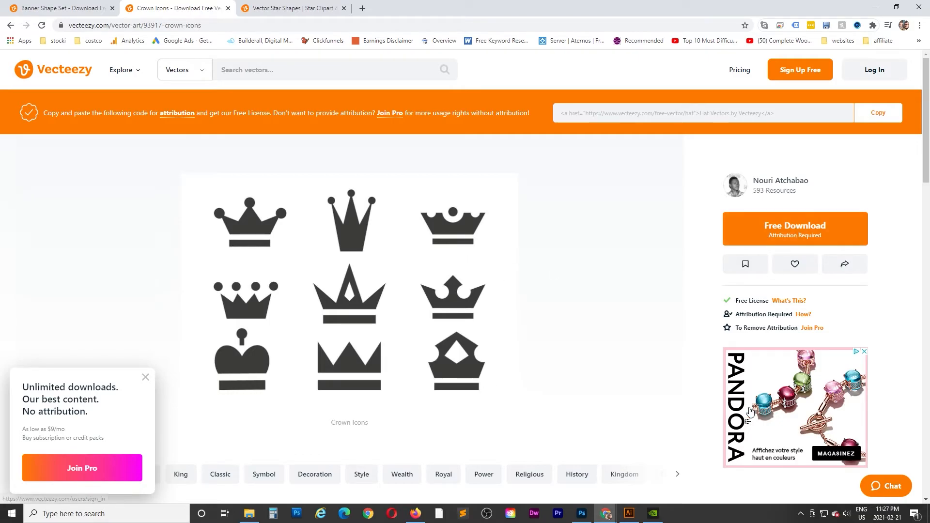
# Switch to Illustrator and copy the white crown with four balls from Crown logo.ai.
pyautogui.click(629, 513)
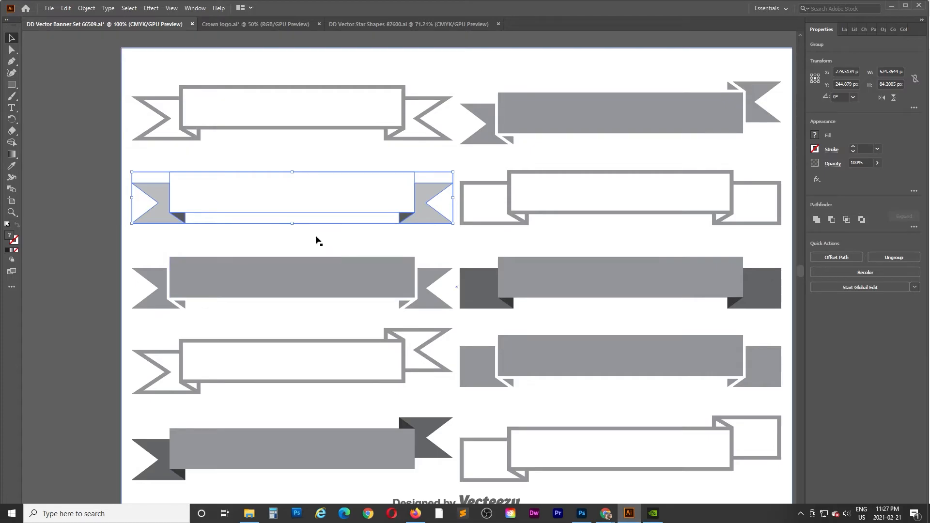
pyautogui.click(229, 24)
pyautogui.click(355, 25)
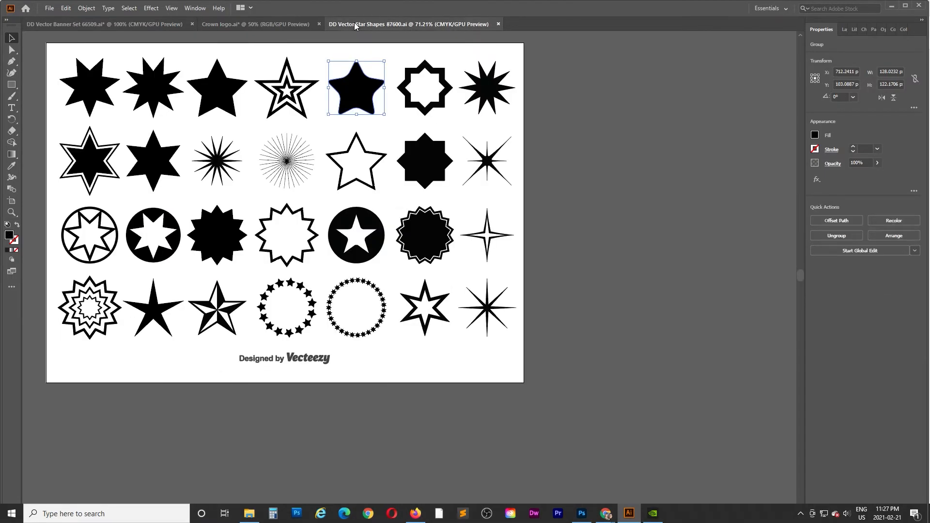
pyautogui.click(273, 23)
pyautogui.click(182, 264)
pyautogui.click(180, 247)
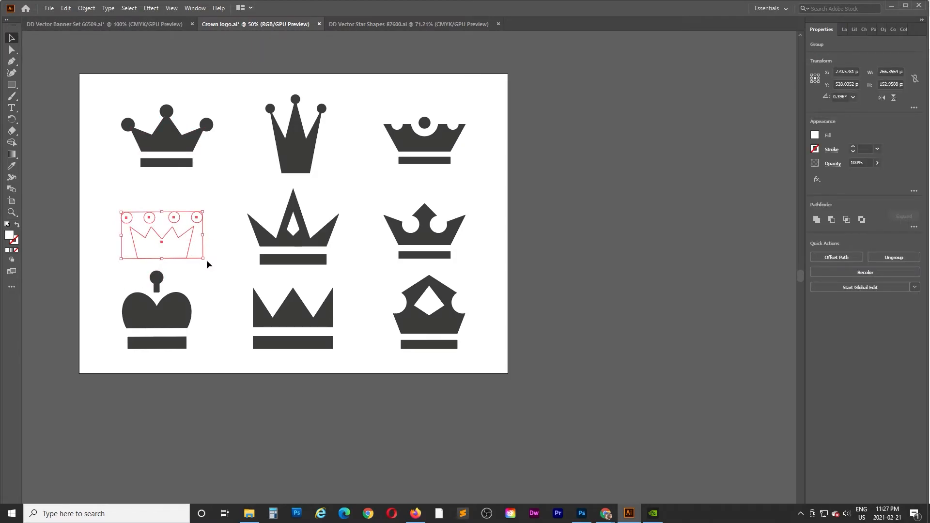
# Return to Photoshop, paste the crown as pixels, scale it to about 158 px wide and centre it in the upper part of the inner circle.
pyautogui.click(582, 513)
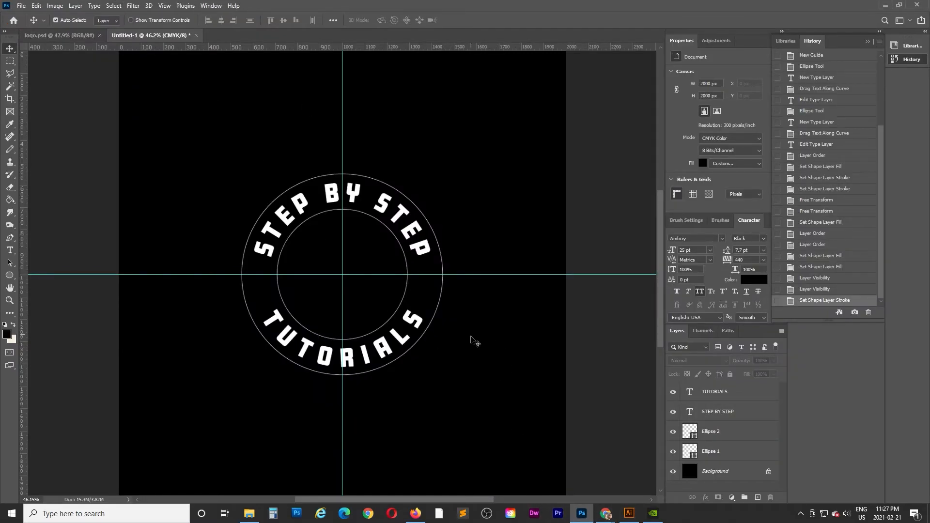
pyautogui.hotkey('ctrl', 'v')
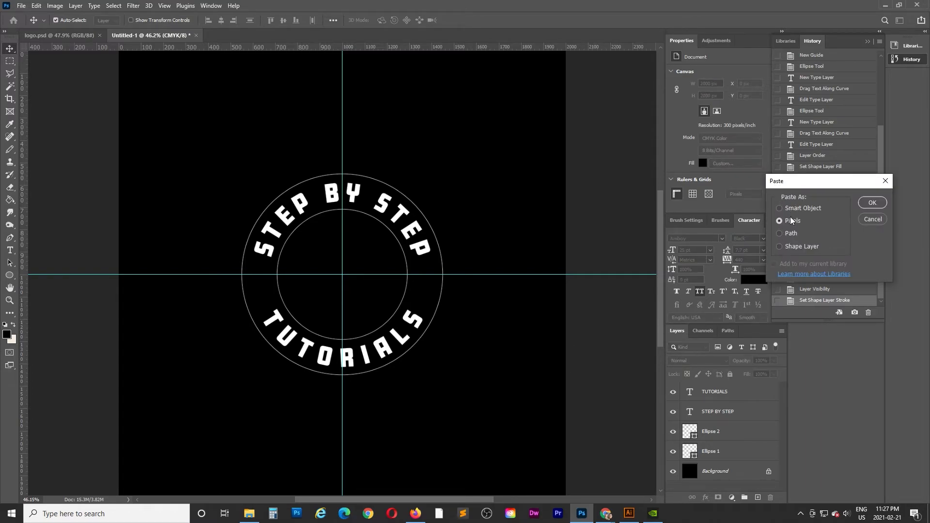
pyautogui.click(872, 203)
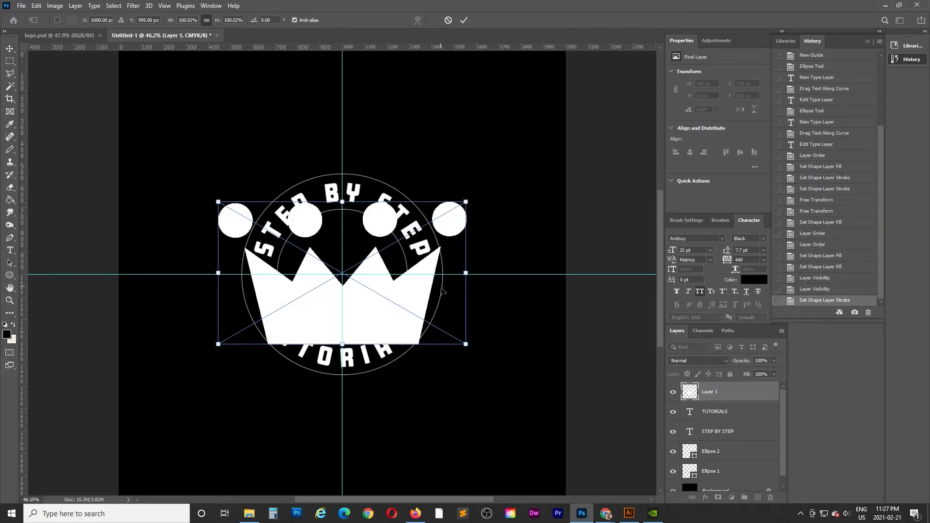
pyautogui.moveTo(472, 348); pyautogui.dragTo(349, 244)
pyautogui.press('Return')
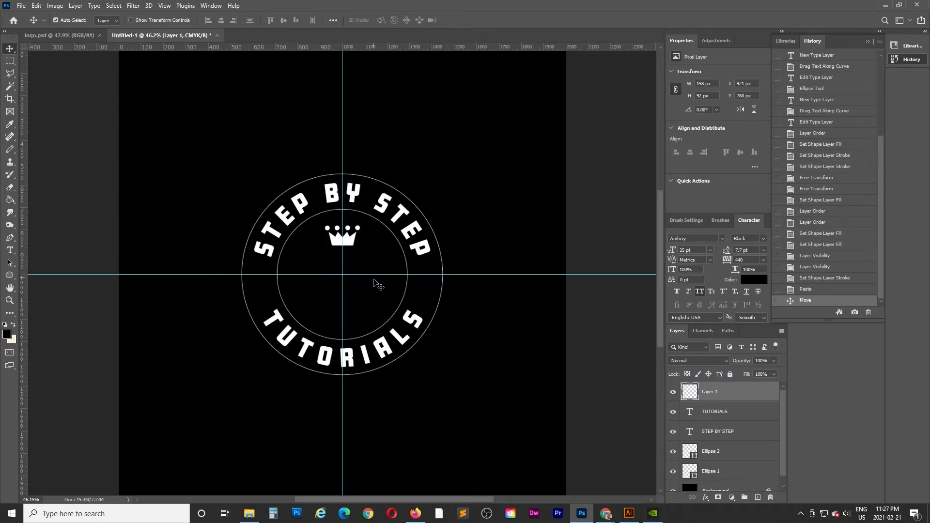
# Deselect the crown layer and compare the badge with logo.psd.
pyautogui.click(194, 112)
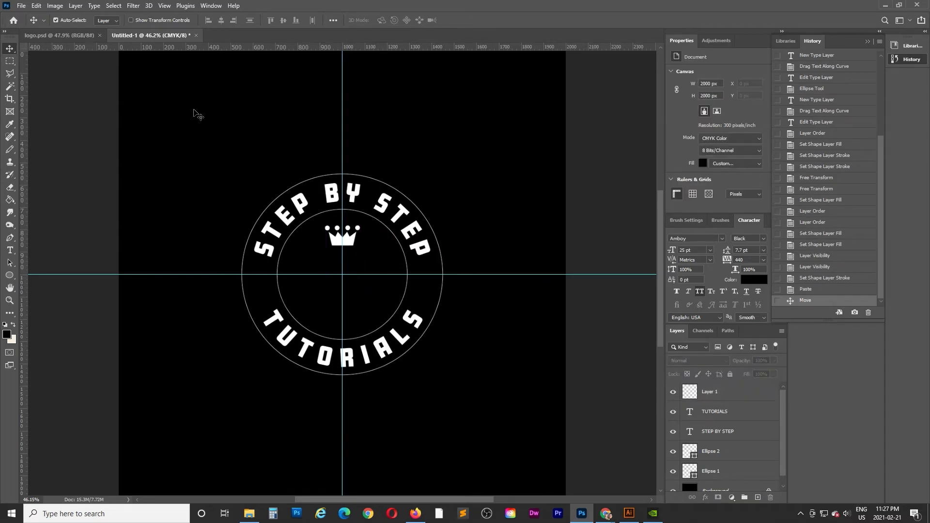
pyautogui.click(70, 36)
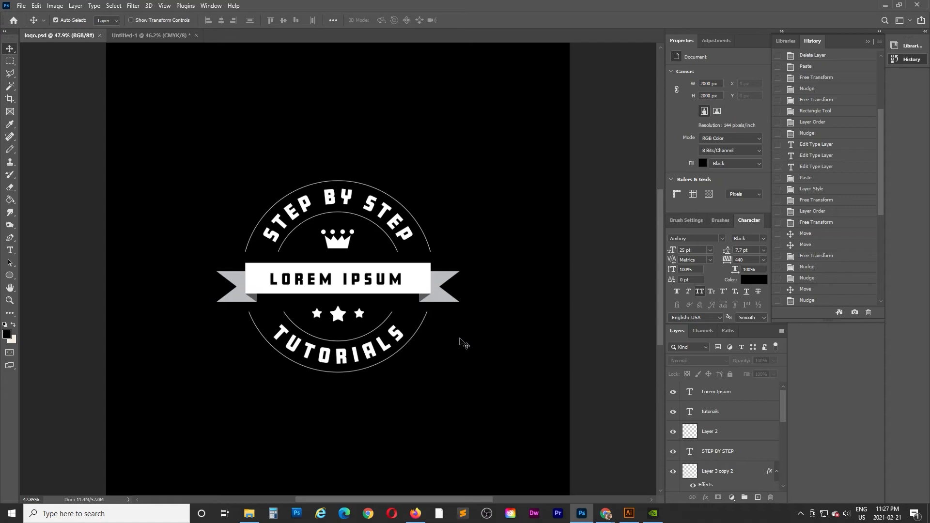
# Switch to Illustrator, view the source ribbon in DD Vector Banner Set 66509.ai, and return to Photoshop.
pyautogui.click(629, 515)
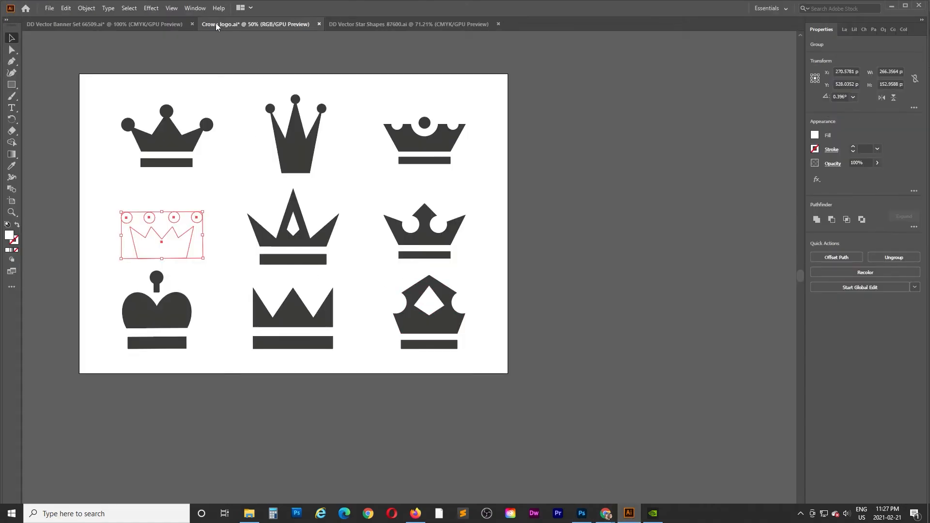
pyautogui.click(158, 27)
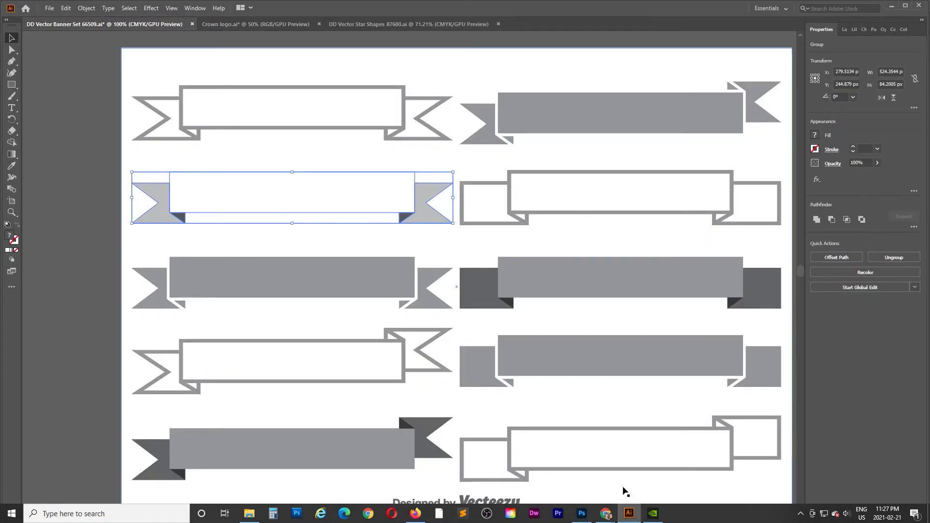
pyautogui.click(580, 514)
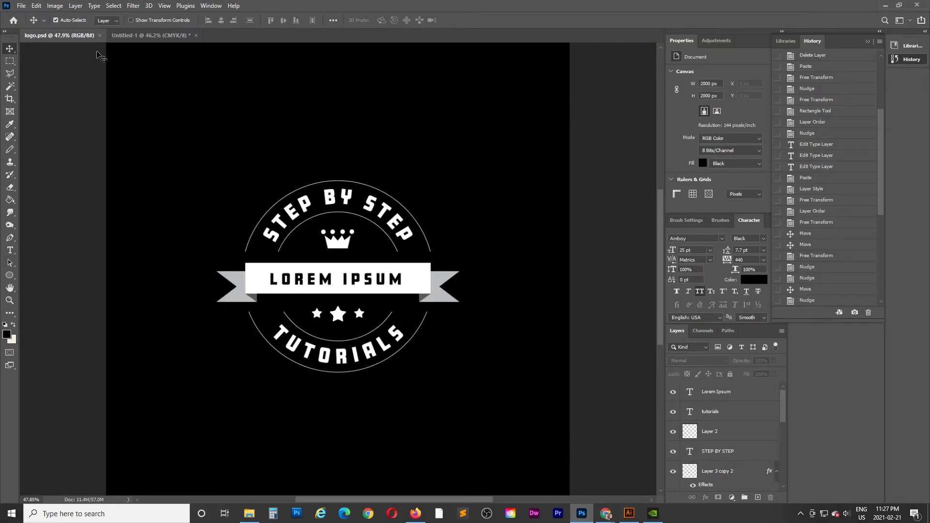
# Copy the ribbon banner and its LOREM IPSUM text from logo.psd into Untitled-1, centred across the badge.
pyautogui.click(429, 286)
pyautogui.moveTo(430, 286); pyautogui.dragTo(153, 38)
pyautogui.hotkey('ctrl', 'z')
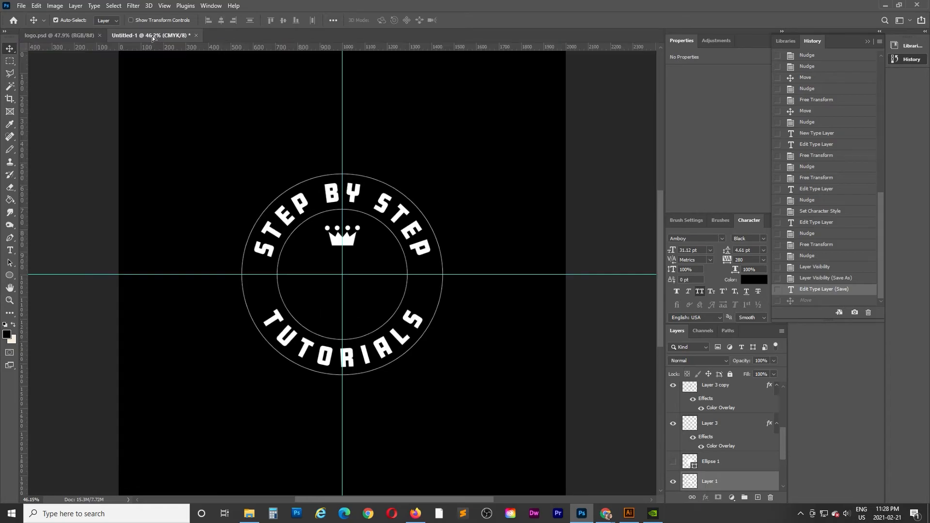
pyautogui.moveTo(448, 298); pyautogui.dragTo(438, 301)
pyautogui.moveTo(512, 292); pyautogui.dragTo(425, 301)
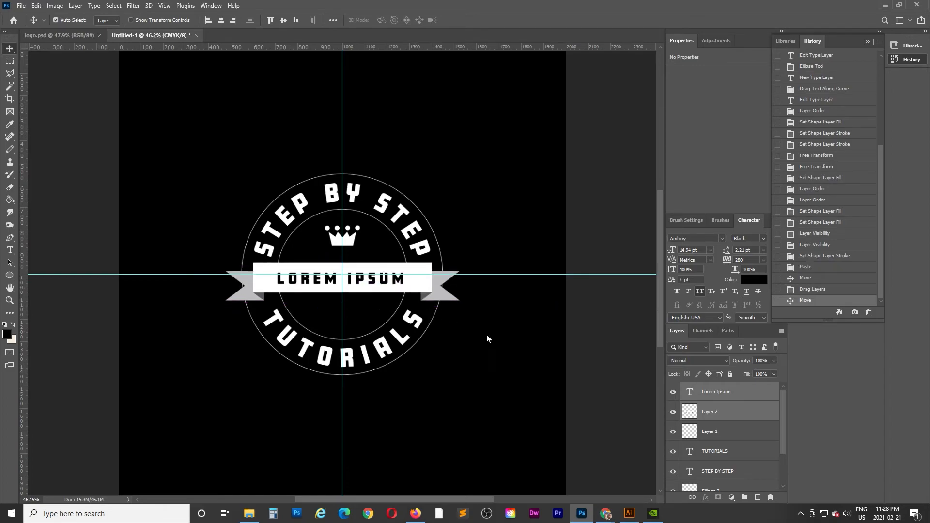
# Nudge the ribbon and its LOREM IPSUM text down so they sit mostly below the horizontal guide, and deselect them.
pyautogui.press('Down')
pyautogui.press('Down')
pyautogui.press('Down')
pyautogui.press('Down')
pyautogui.press('Down')
pyautogui.press('Down')
pyautogui.press('Down')
pyautogui.press('Down')
pyautogui.press('Down')
pyautogui.press('Down')
pyautogui.press('Down')
pyautogui.press('Down')
pyautogui.press('Down')
pyautogui.press('Down')
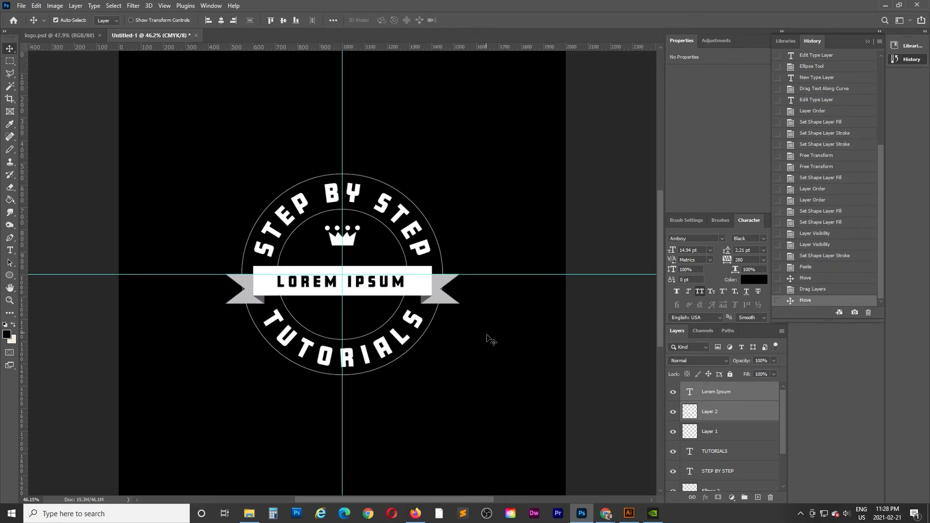
pyautogui.press('Down')
pyautogui.press('Down')
pyautogui.press('Down')
pyautogui.press('Down')
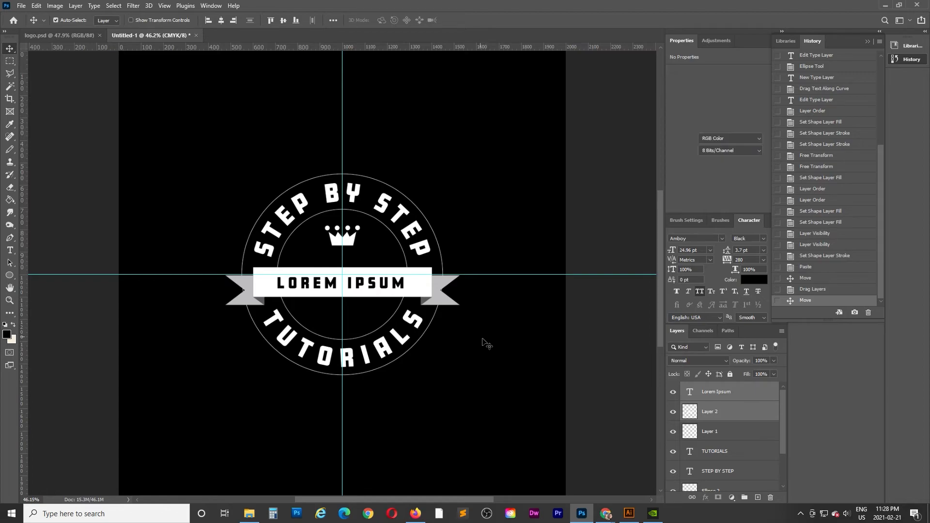
pyautogui.click(487, 340)
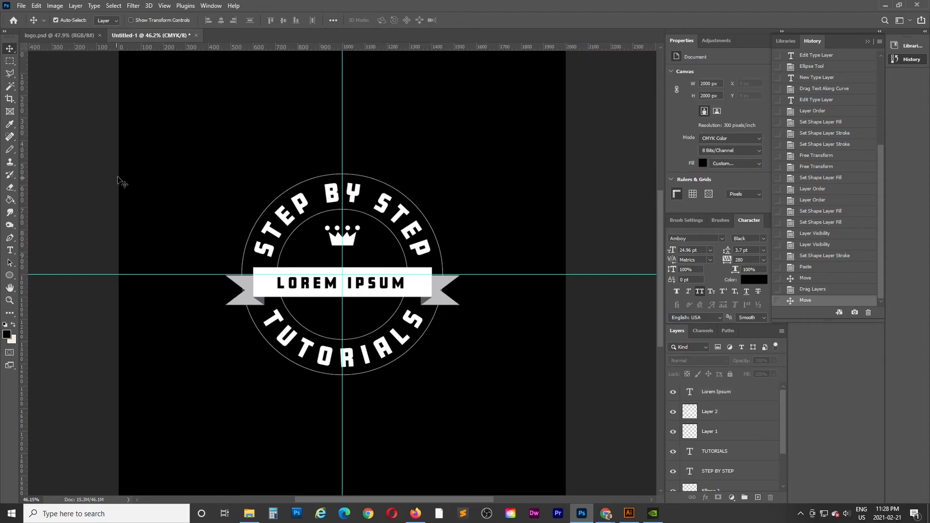
# Set the curved STEP BY STEP text to a font size of 23 pt.
pyautogui.doubleClick(291, 217)
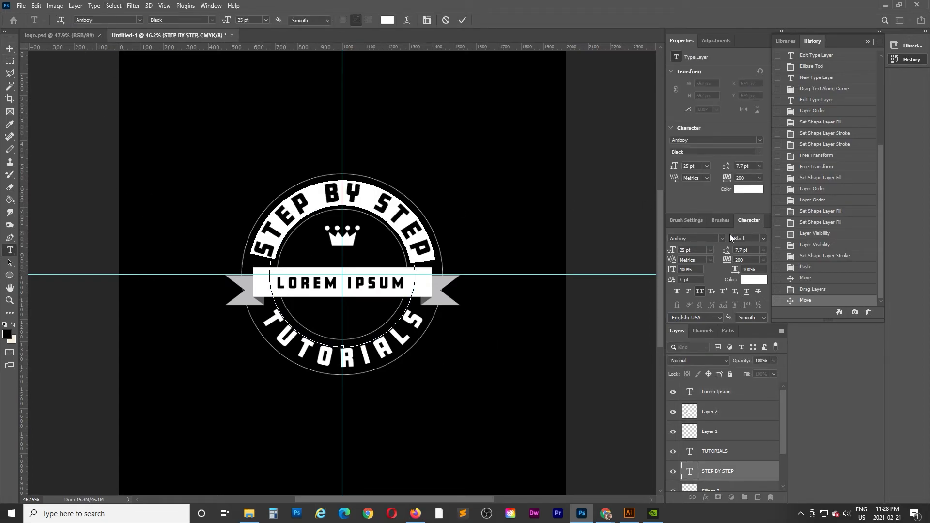
pyautogui.write('20')
pyautogui.press('Return')
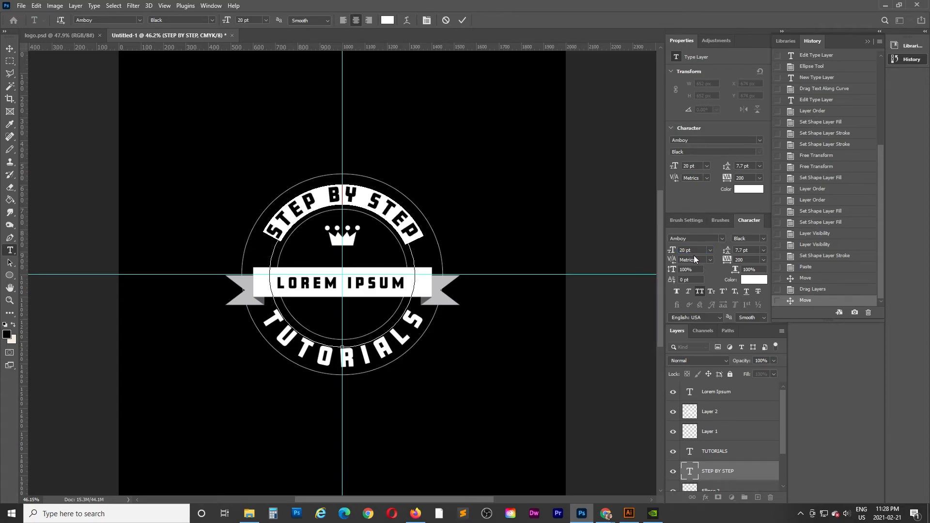
pyautogui.write('23')
pyautogui.press('Return')
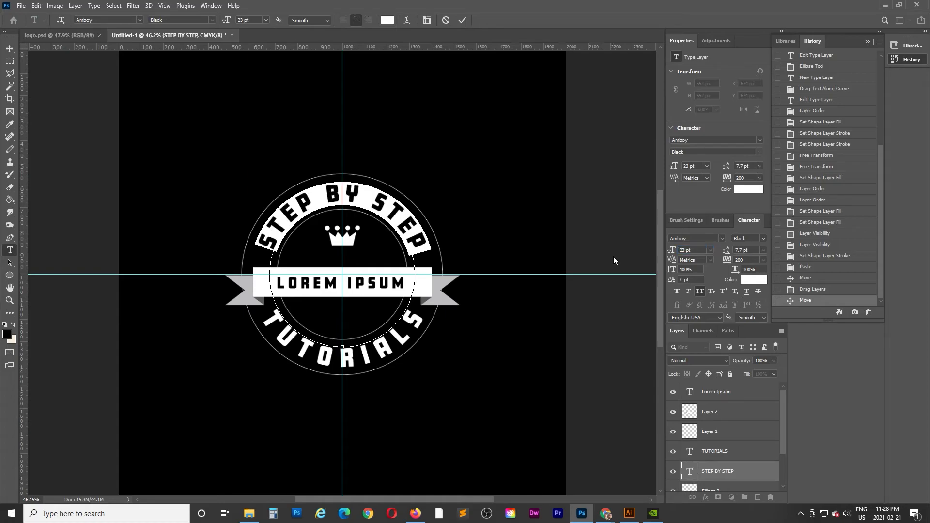
pyautogui.click(10, 48)
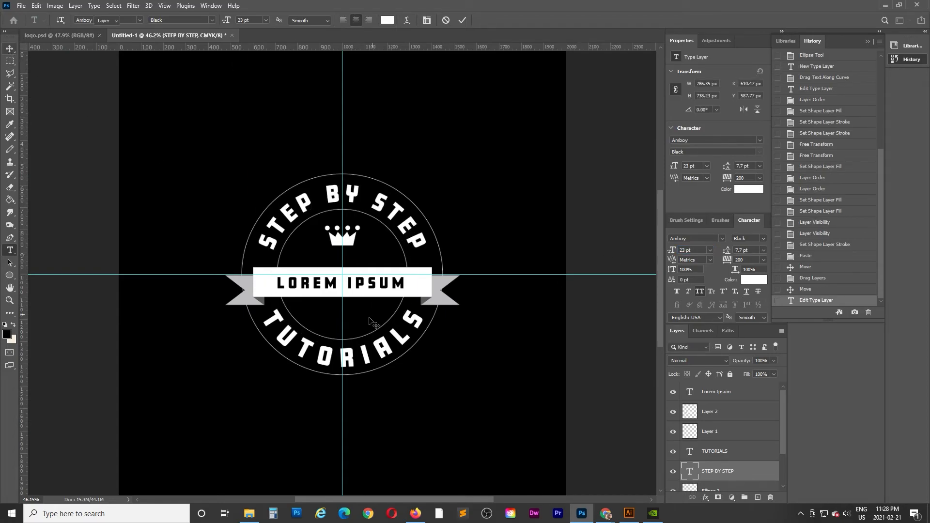
# Set the curved TUTORIALS text to a font size of 23 pt.
pyautogui.doubleClick(384, 357)
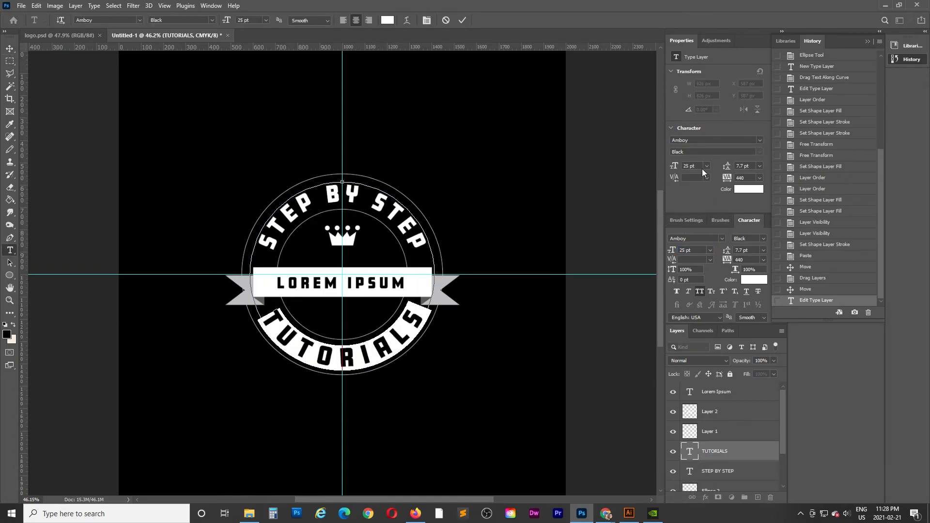
pyautogui.write('23')
pyautogui.press('Return')
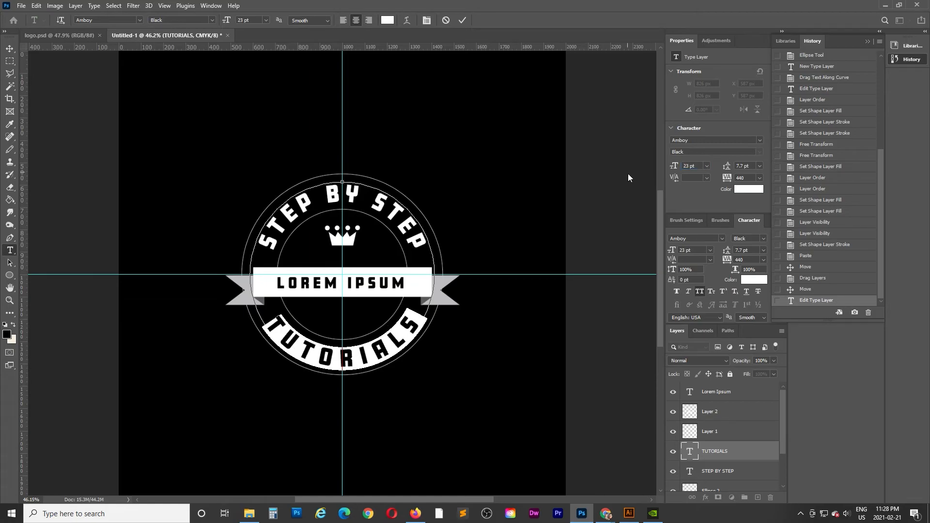
pyautogui.click(10, 48)
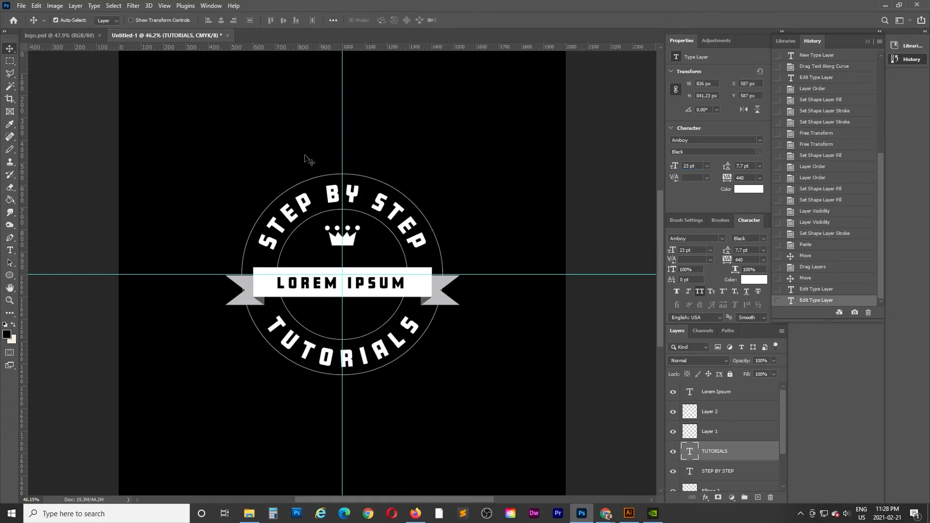
# Select the circles, both curved texts and the crown, and scale them from the centre to about 89.4% to match the white band's width.
pyautogui.click(239, 154)
pyautogui.moveTo(213, 148); pyautogui.dragTo(476, 260)
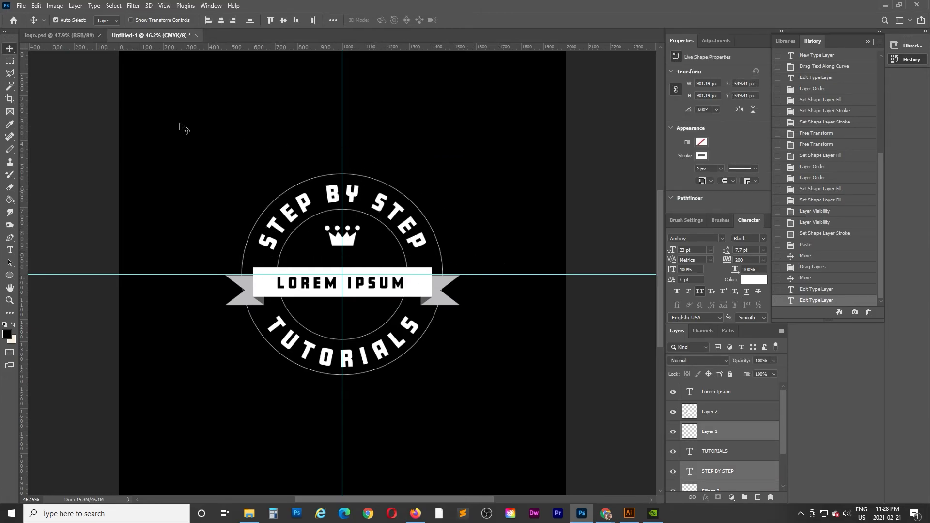
pyautogui.moveTo(215, 405); pyautogui.dragTo(435, 339)
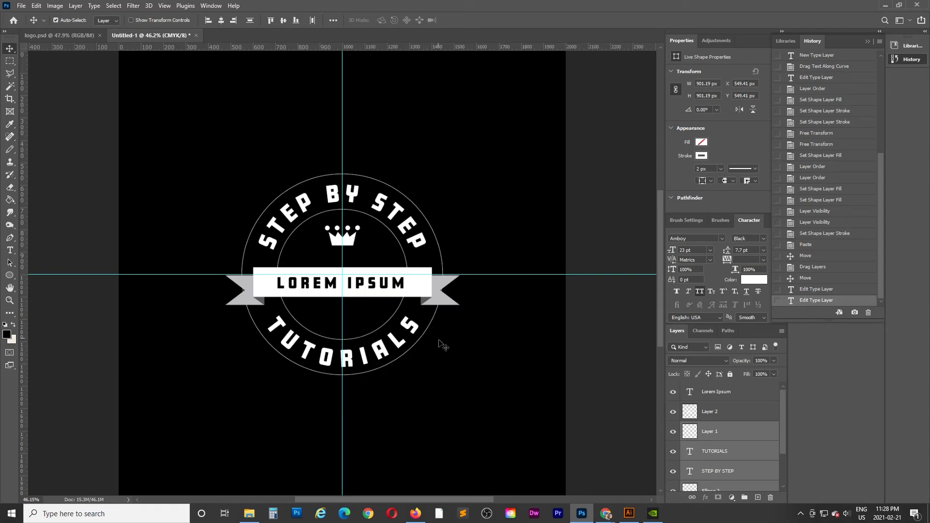
pyautogui.hotkey('ctrl', 't')
pyautogui.moveTo(446, 381); pyautogui.dragTo(433, 374)
pyautogui.moveTo(432, 374); pyautogui.dragTo(432, 374)
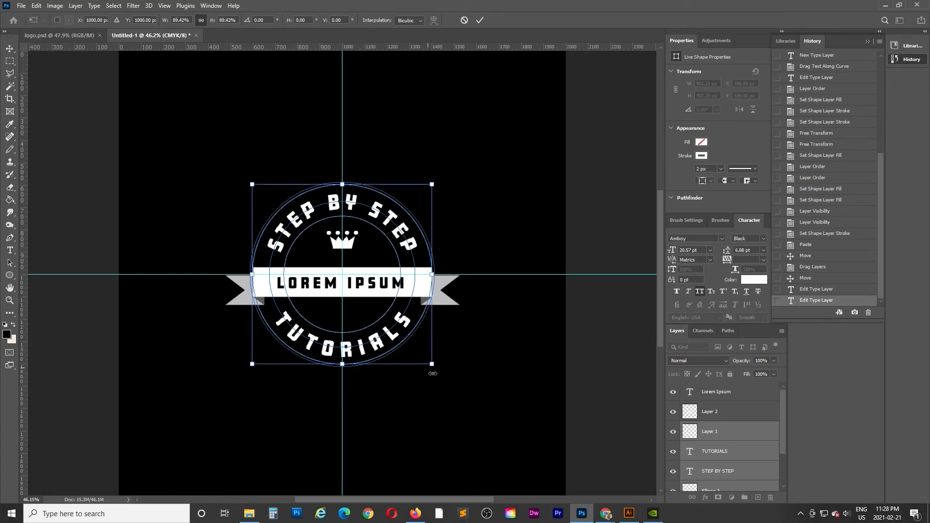
pyautogui.press('Return')
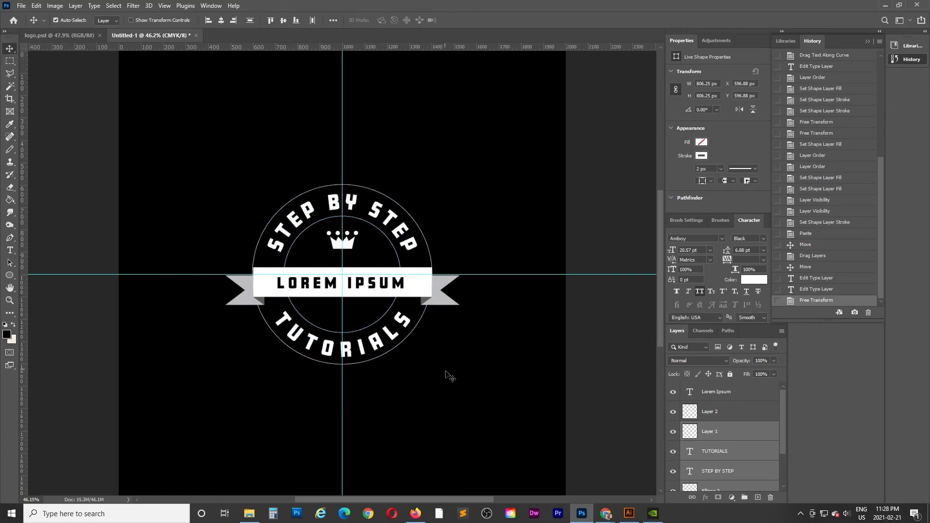
# Nudge the STEP BY STEP text slightly up between the two circles.
pyautogui.click(483, 182)
pyautogui.click(353, 204)
pyautogui.press('Up')
pyautogui.press('Up')
pyautogui.press('Up')
pyautogui.press('Up')
pyautogui.press('Up')
pyautogui.press('Up')
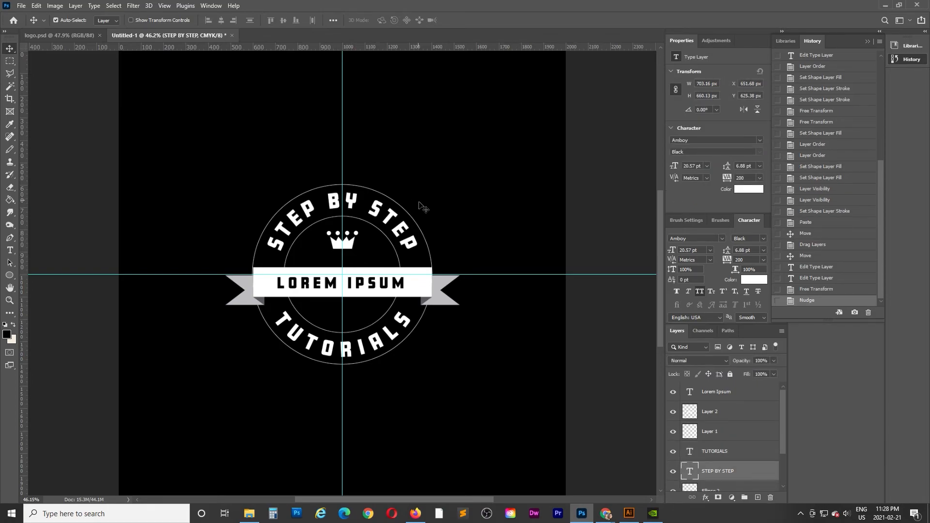
# Nudge the TUTORIALS text slightly up between the two circles.
pyautogui.click(393, 338)
pyautogui.press('Up')
pyautogui.press('Up')
pyautogui.press('Up')
pyautogui.press('Up')
pyautogui.press('Up')
pyautogui.press('Up')
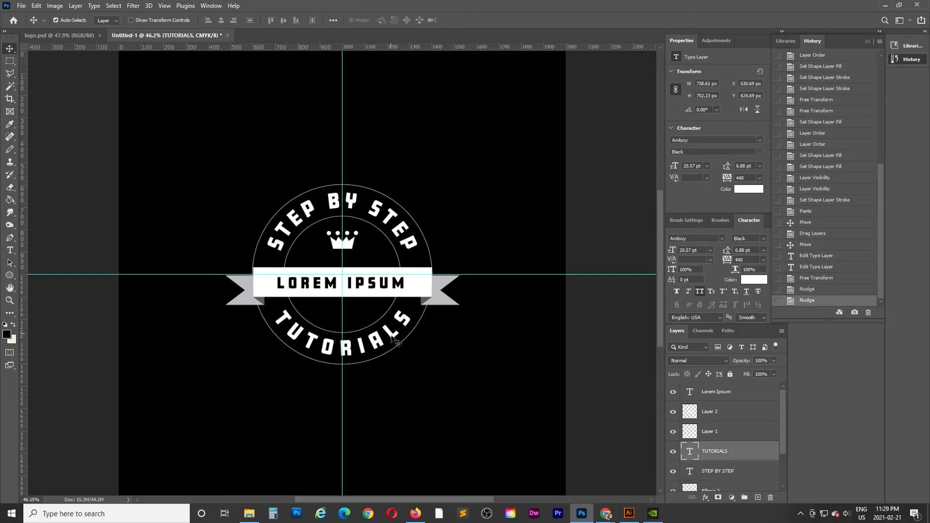
# Select the three stars in logo.psd and copy them into the Untitled-1 badge.
pyautogui.click(82, 35)
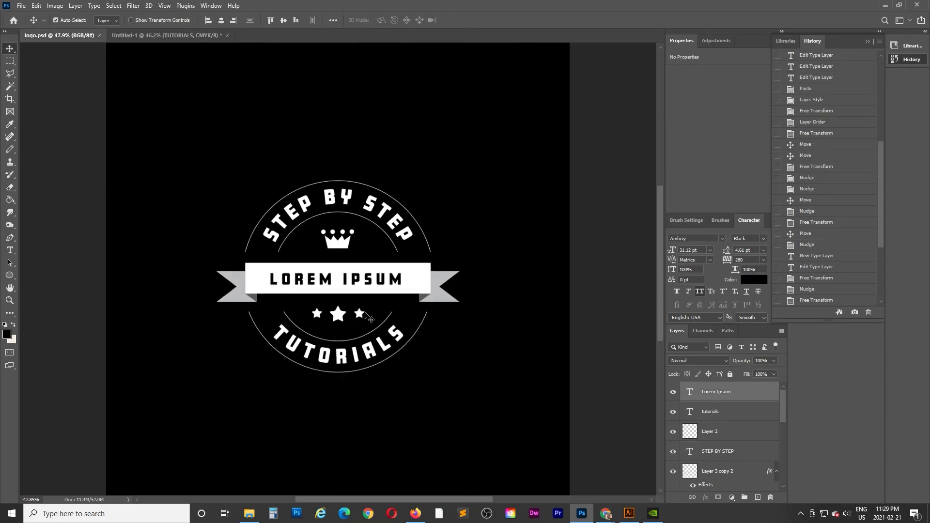
pyautogui.click(361, 315)
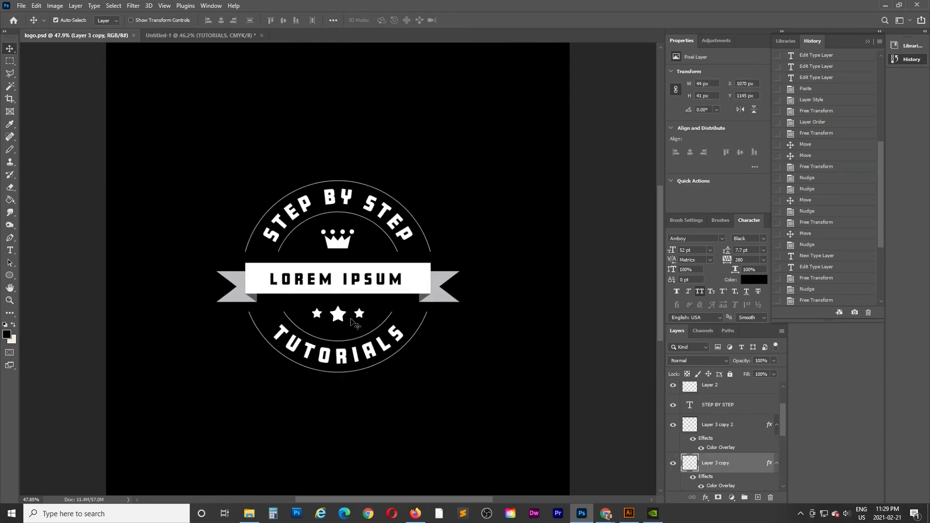
pyautogui.keyDown('shift'); pyautogui.click(320, 317); pyautogui.keyUp('shift')
pyautogui.moveTo(319, 302); pyautogui.dragTo(342, 309)
# Nudge the three stars to the centre between the ribbon and the TUTORIALS text, and deselect them.
pyautogui.press('Up')
pyautogui.press('Left')
pyautogui.press('Left')
pyautogui.press('Left')
pyautogui.press('Left')
pyautogui.press('Left')
pyautogui.press('Down')
pyautogui.press('Down')
pyautogui.press('Down')
pyautogui.press('Down')
pyautogui.press('Down')
pyautogui.press('Down')
pyautogui.press('Down')
pyautogui.press('Down')
pyautogui.press('Down')
pyautogui.press('Down')
pyautogui.press('Down')
pyautogui.press('Down')
pyautogui.press('Down')
pyautogui.press('Down')
pyautogui.press('Down')
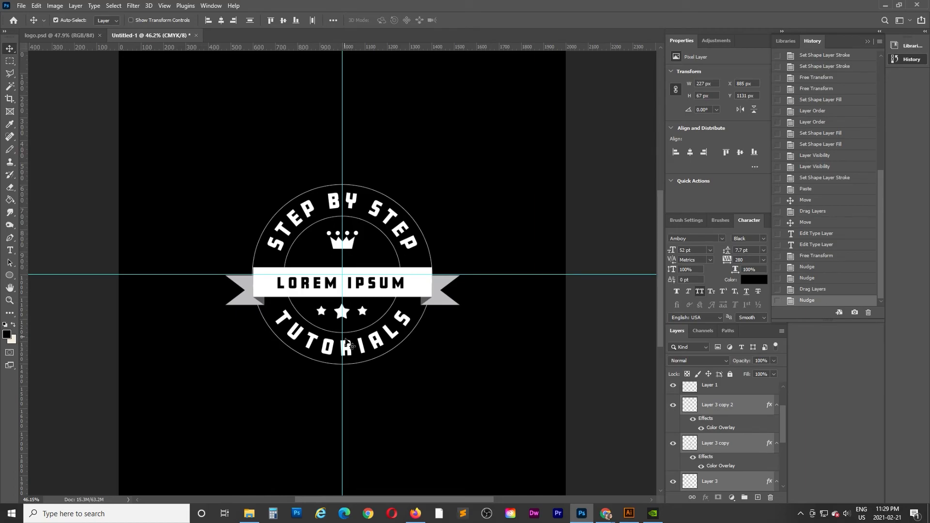
pyautogui.click(451, 364)
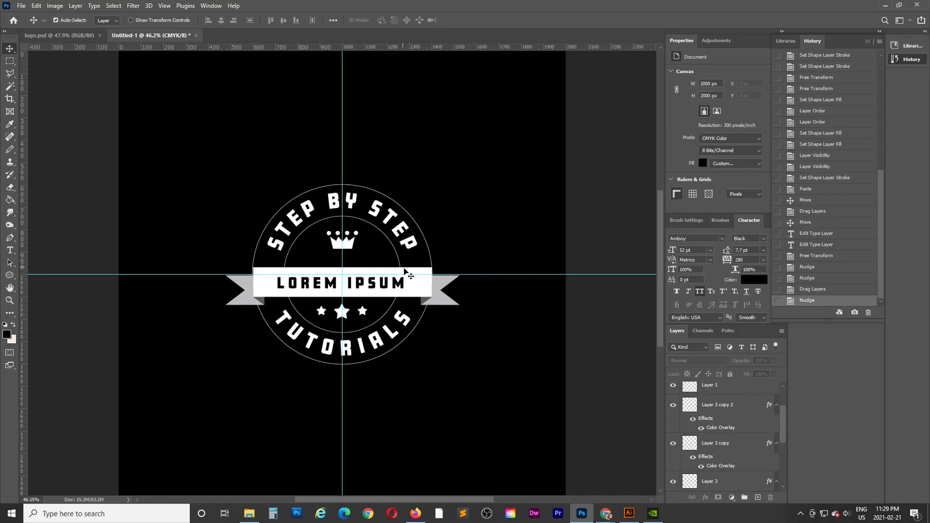
# Draw a black rectangle about 902 × 205 px over the ribbon and place its layer directly above Ellipse 2, checking logo.psd for reference.
pyautogui.click(69, 40)
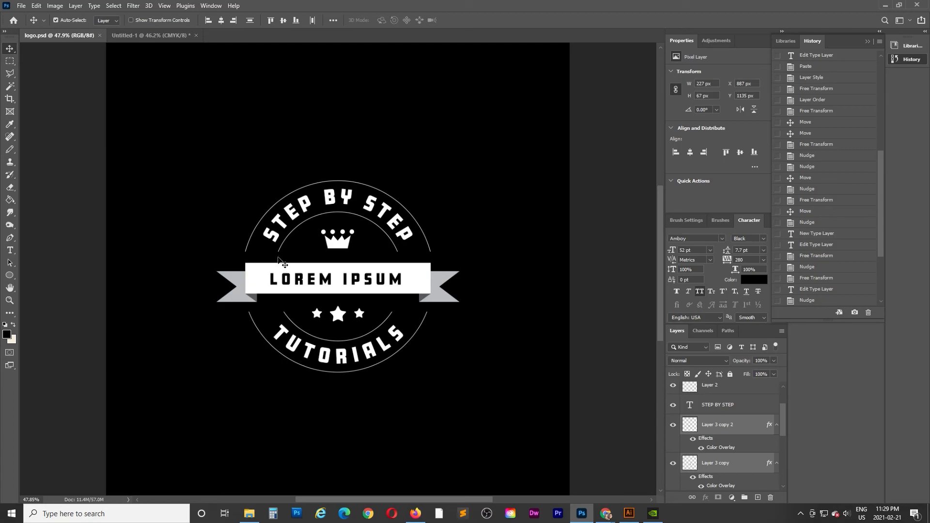
pyautogui.click(145, 36)
pyautogui.click(9, 275)
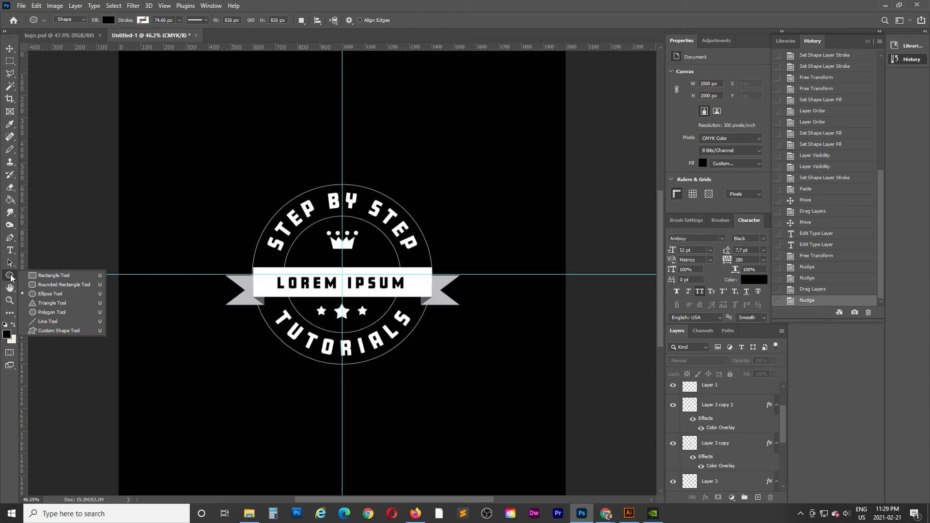
pyautogui.click(42, 275)
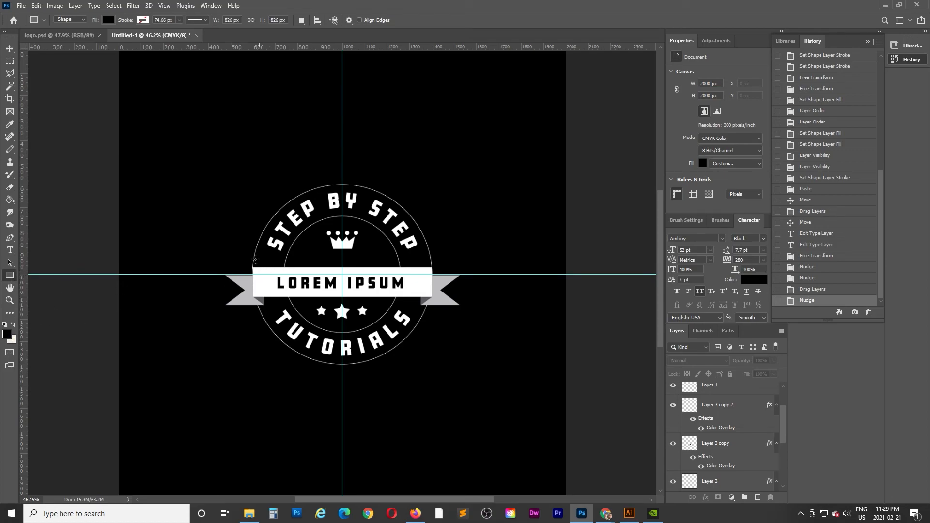
pyautogui.moveTo(247, 263); pyautogui.dragTo(448, 308)
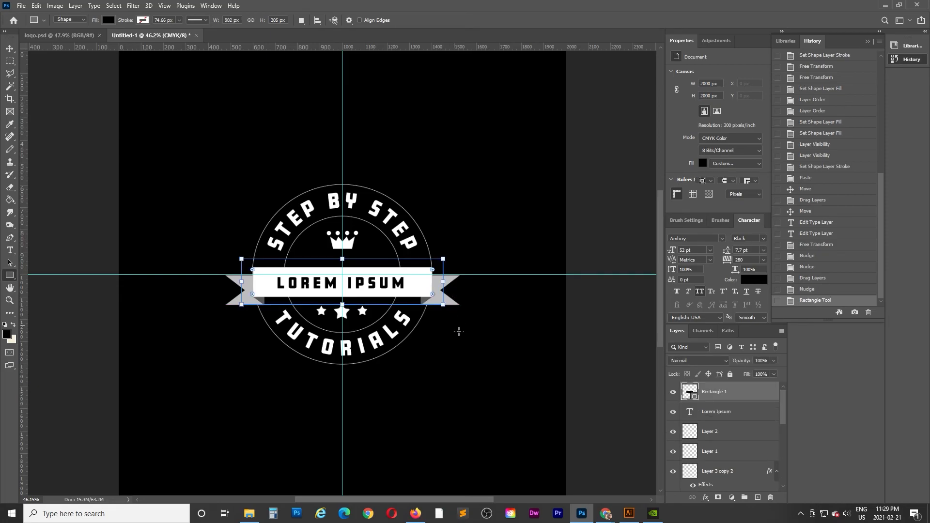
pyautogui.click(9, 47)
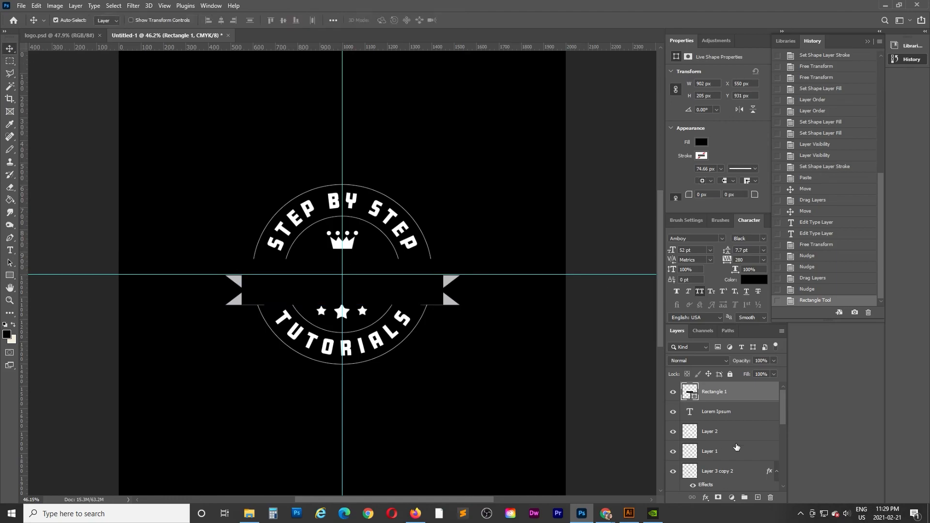
pyautogui.moveTo(762, 398); pyautogui.dragTo(733, 434)
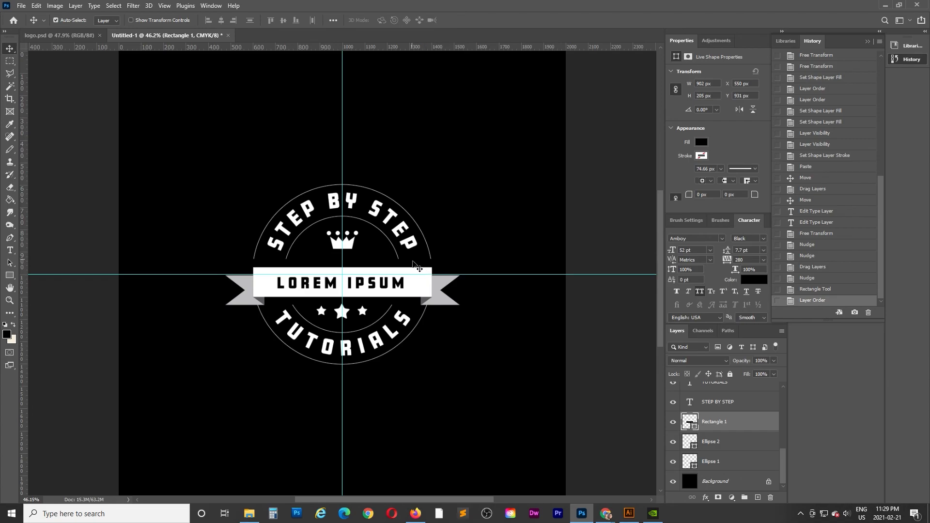
# Extend the black rectangle downward to a height of about 226 px to widen the gap in the circles below the ribbon.
pyautogui.press('ctrl')
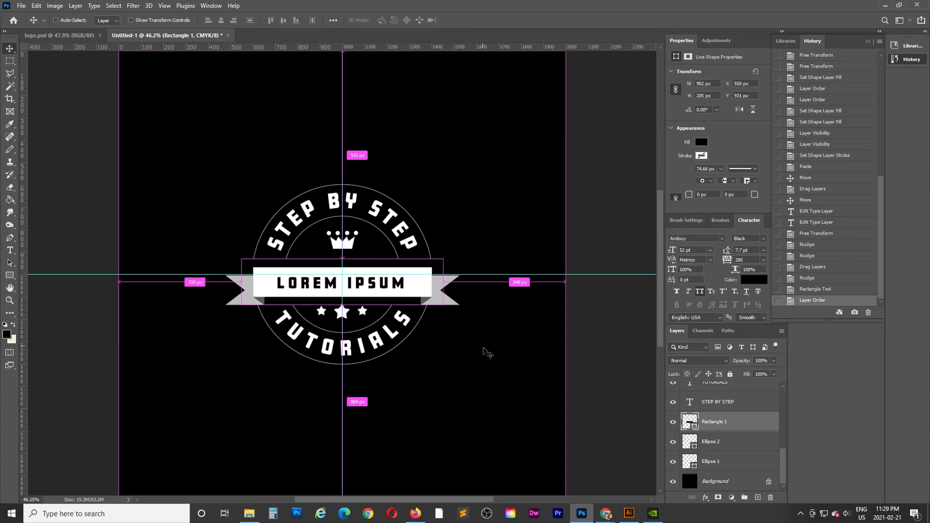
pyautogui.hotkey('ctrl', 't')
pyautogui.moveTo(343, 306)
pyautogui.mouseDown()
pyautogui.moveTo(351, 317)
pyautogui.moveTo(347, 311)
pyautogui.mouseUp()
pyautogui.press('Return')
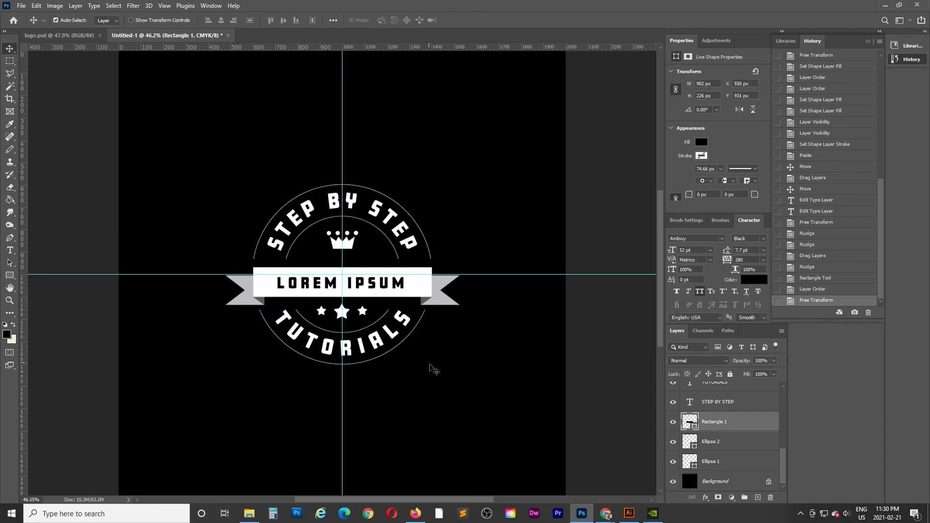
# Select the ribbon together with its LOREM IPSUM text and nudge both up slightly.
pyautogui.click(403, 286)
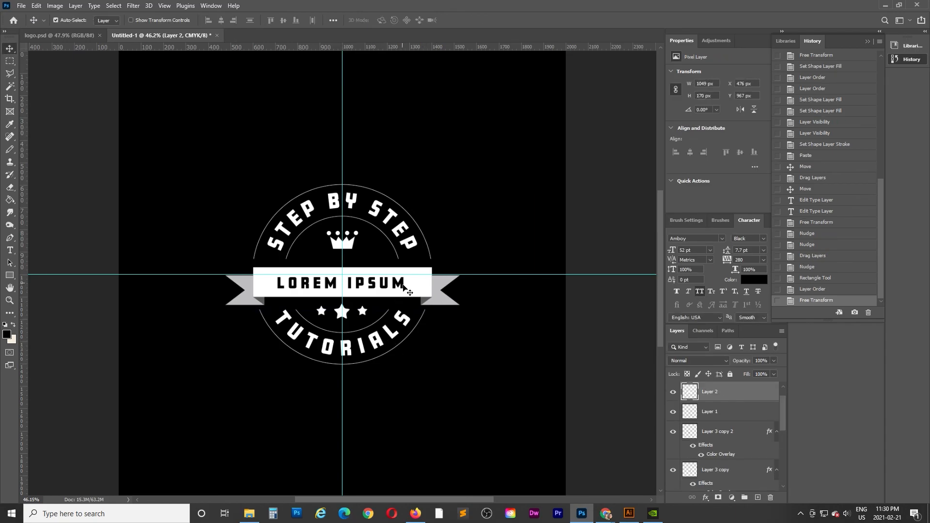
pyautogui.keyDown('shift'); pyautogui.click(404, 287); pyautogui.keyUp('shift')
pyautogui.hotkey('shift', 'Up')
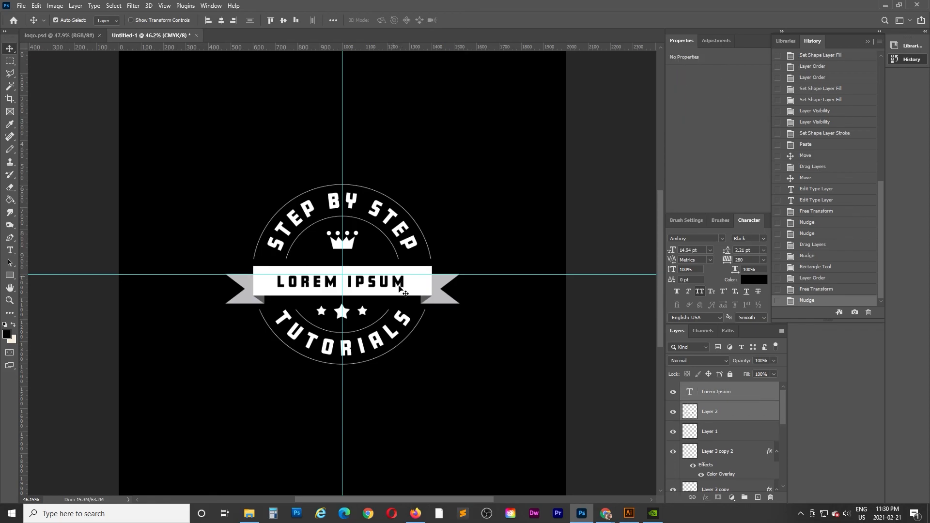
# Nudge the black rectangle behind the ribbon slightly upward to even out the circle gaps, and deselect it.
pyautogui.click(602, 333)
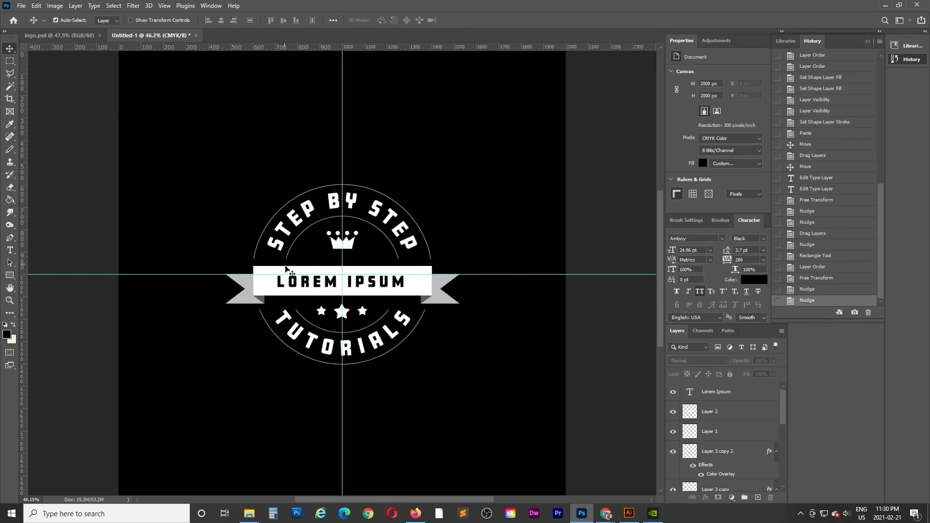
pyautogui.click(269, 263)
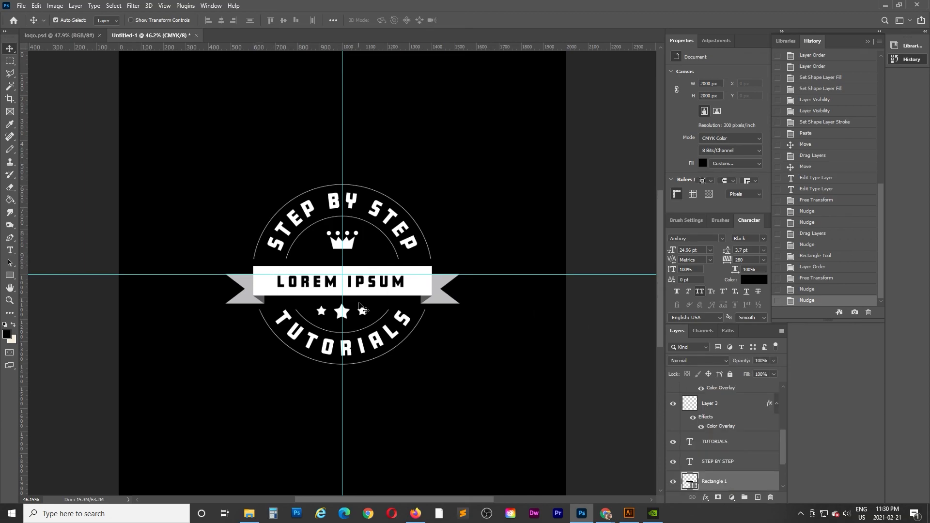
pyautogui.hotkey('shift', 'Up')
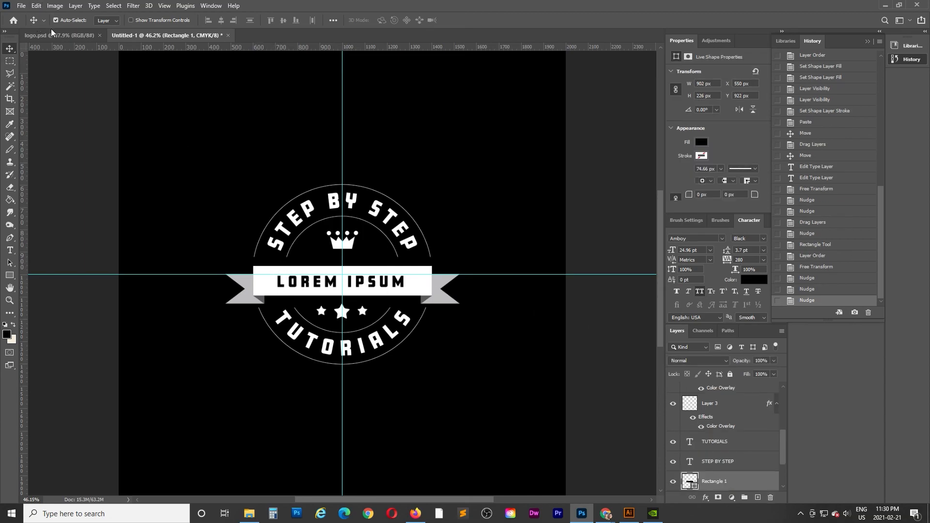
pyautogui.click(514, 401)
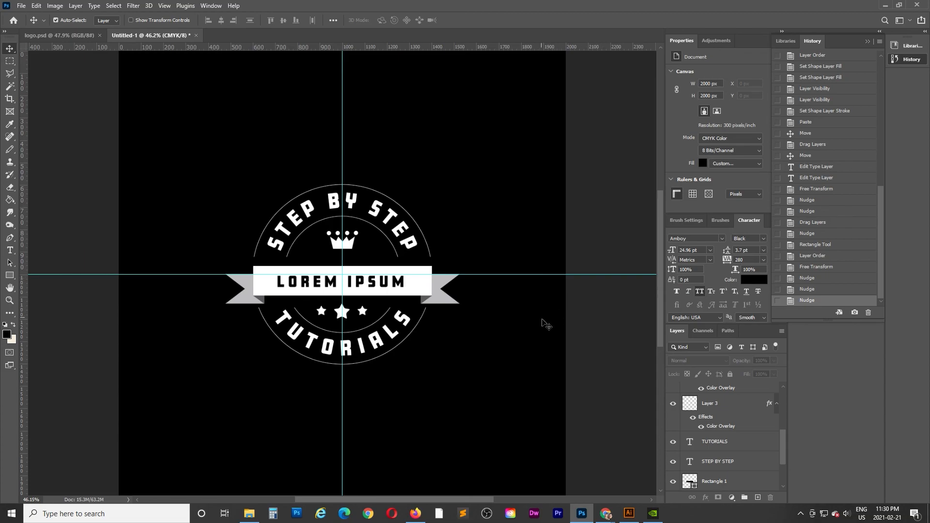
# Hide the guides and compare the finished badge with the original in logo.psd.
pyautogui.hotkey('ctrl', ';')
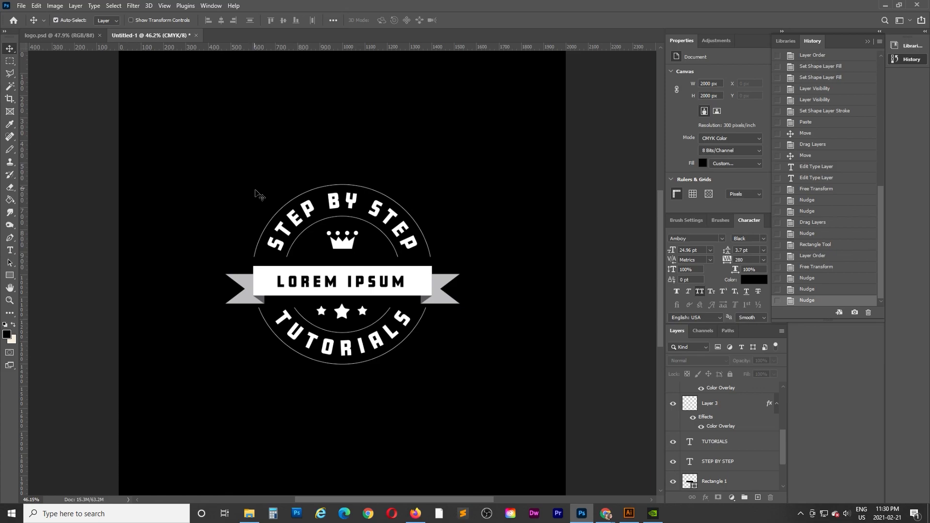
pyautogui.click(75, 36)
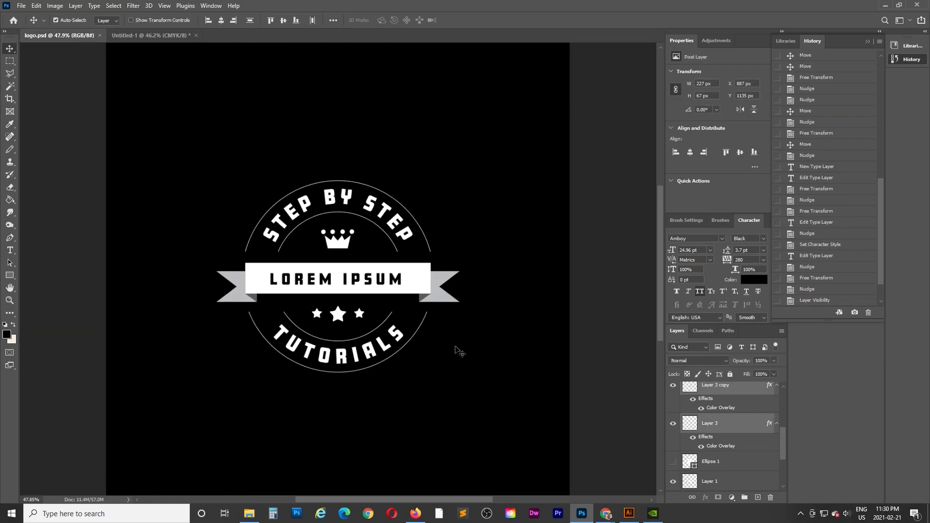